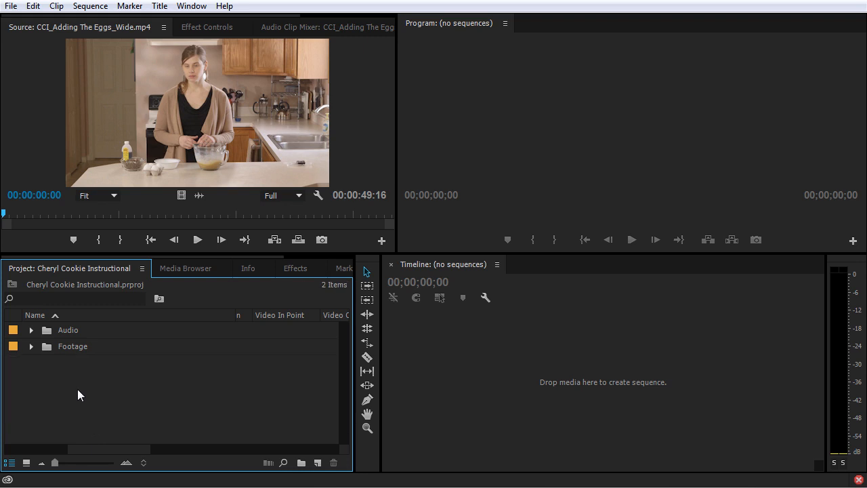
- Delete the Audio bin from the project and expand the Footage bin
left_click(44, 334)
key("Delete")
left_click(31, 330)
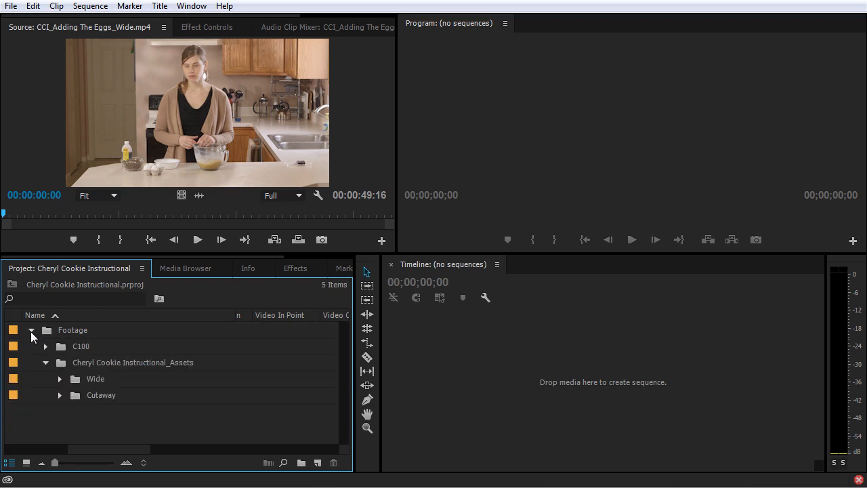
- Move the Cheryl Cookie Instructional_Assets bin out of Footage to the project root and delete the Footage bin
left_click(60, 366)
left_click_drag(60, 366, 46, 429)
left_click(50, 378)
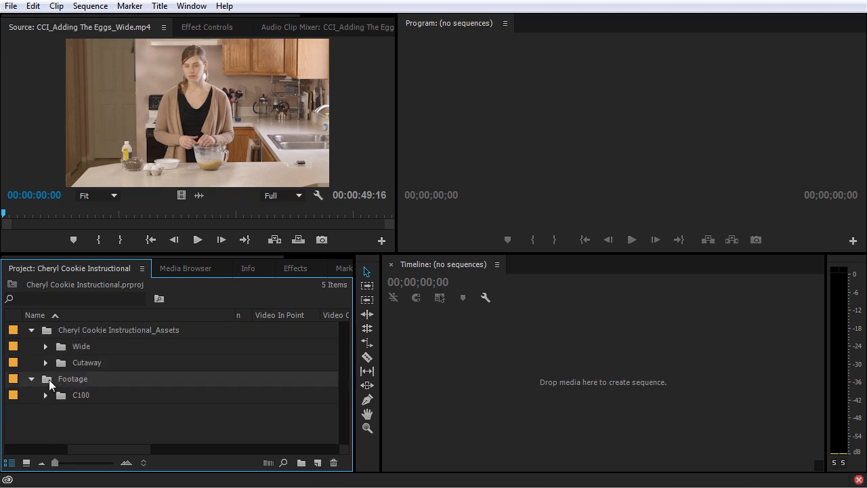
key("Delete")
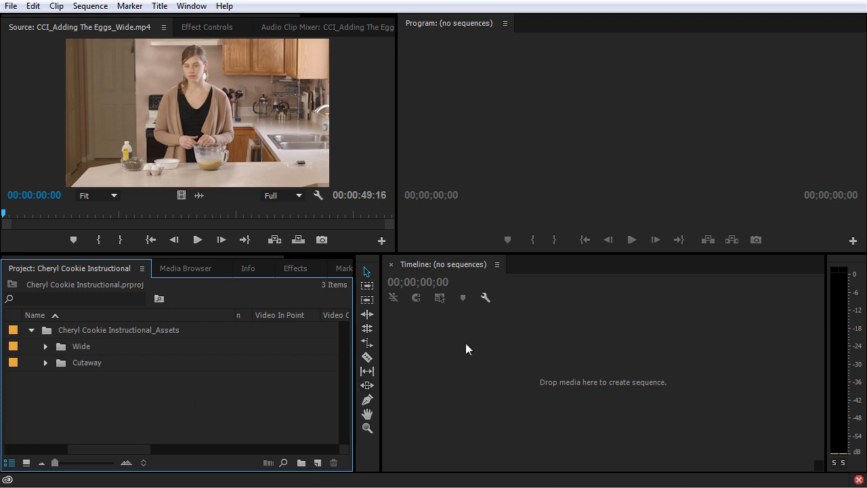
- Create a sequence from CCI_Intro_Wide.mp4 in the Wide bin by placing the clip in the empty timeline
left_click(421, 363)
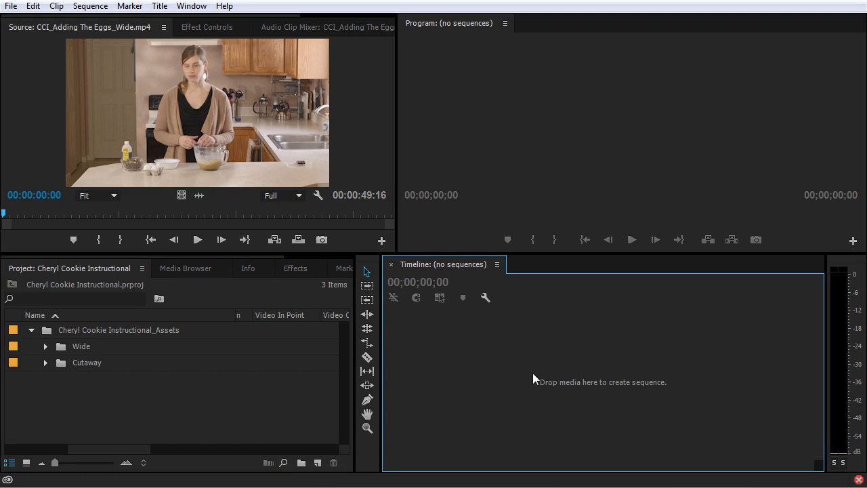
left_click(46, 346)
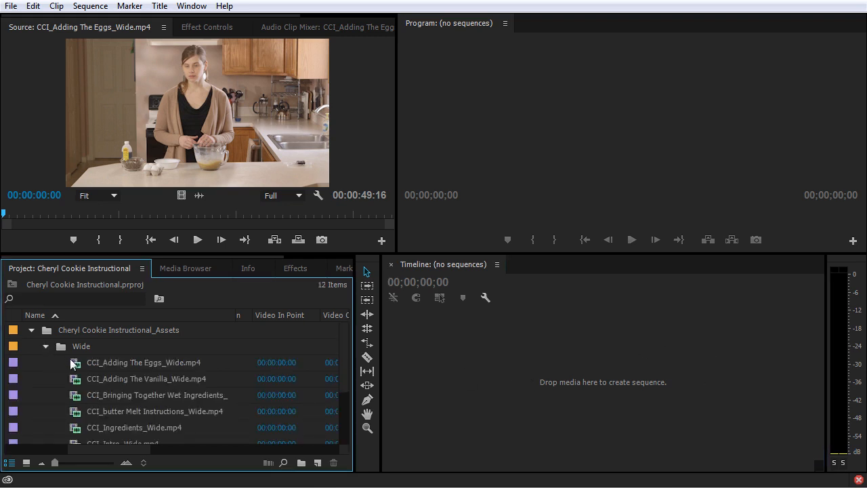
scroll(86, 359, "down", 3)
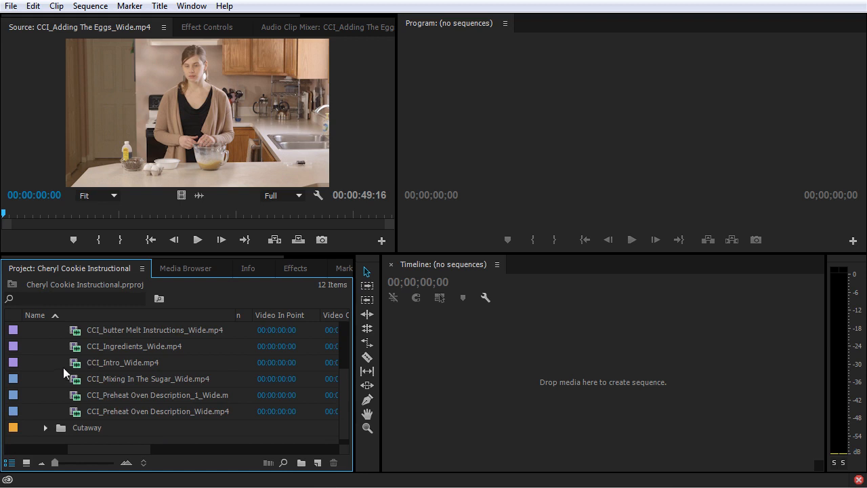
left_click(74, 364)
left_click_drag(76, 366, 604, 380)
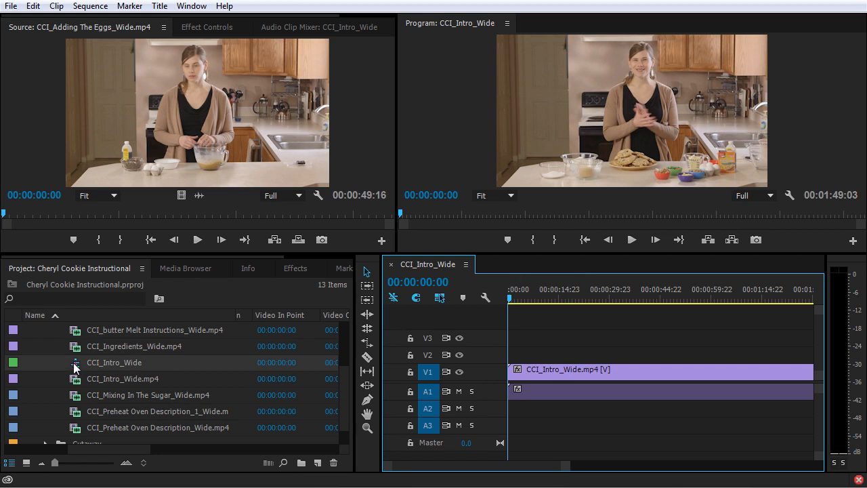
mouse_move(75, 368)
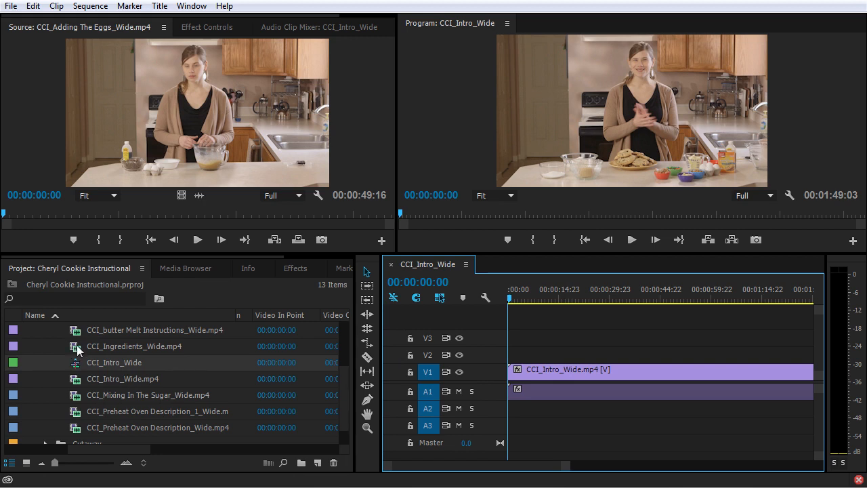
left_click_drag(113, 346, 185, 348)
left_click(130, 347)
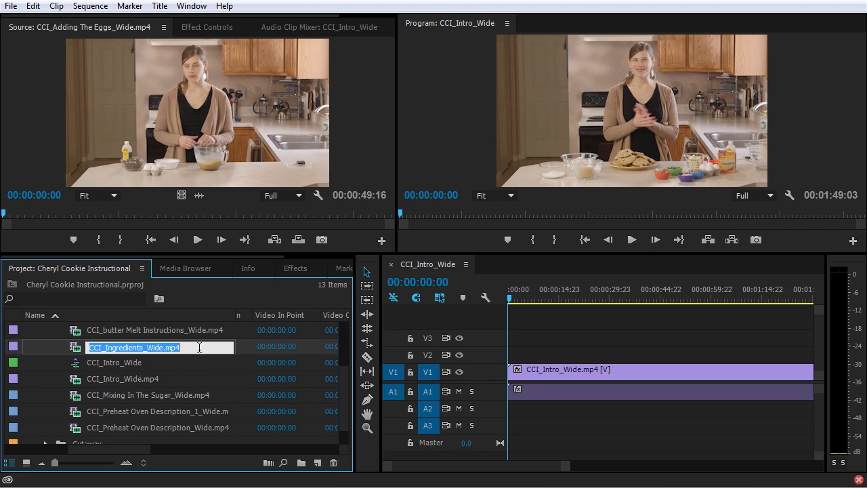
left_click(80, 351)
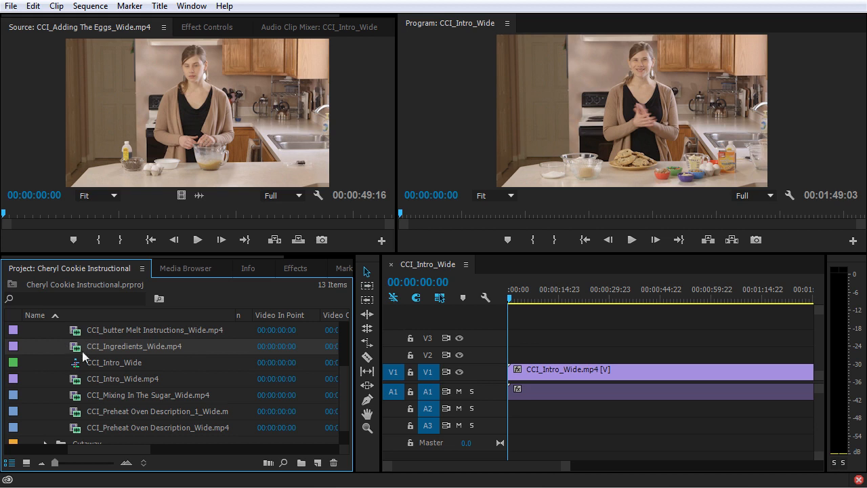
- Show the full length of the CCI_Intro_Wide.mp4 clip in the timeline and select it
left_click(491, 323)
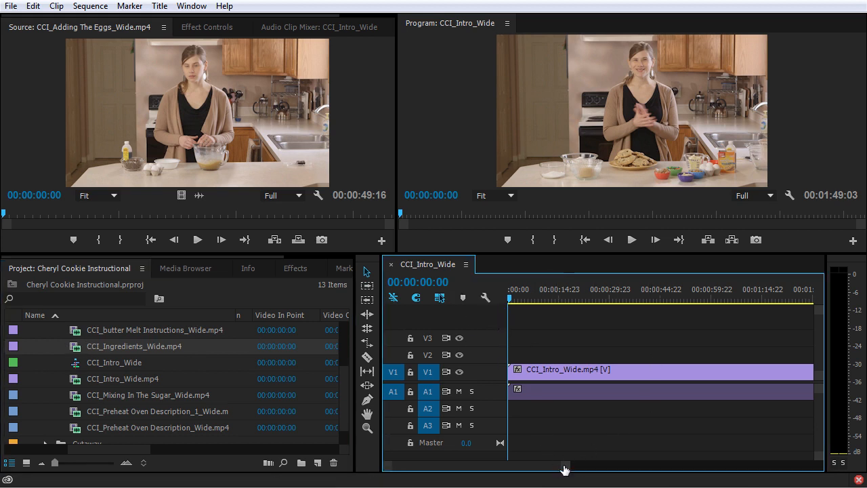
left_click_drag(564, 466, 712, 472)
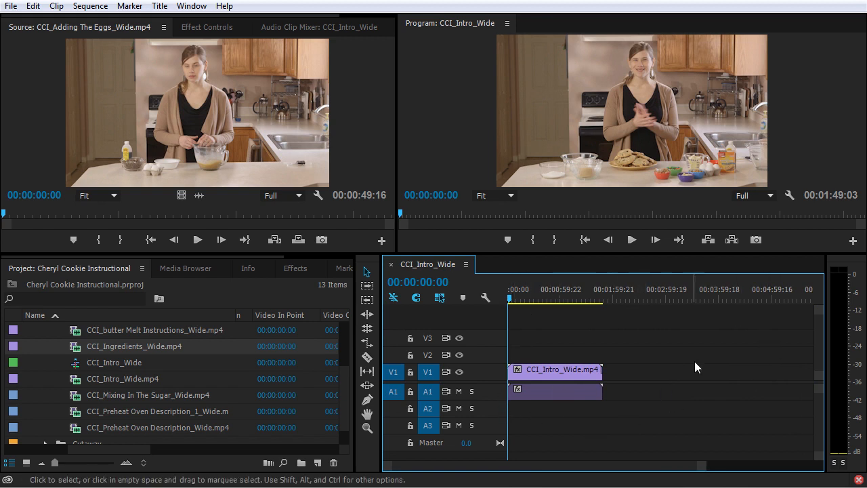
left_click(568, 369)
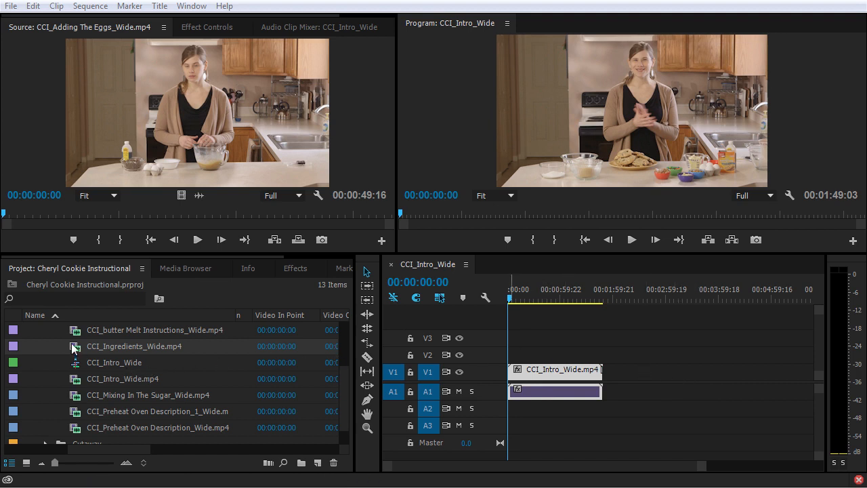
- Create another sequence based on CCI_Mixing In The Sugar_Wide.mp4 and collapse the Wide bin
scroll(73, 347, "down", 1)
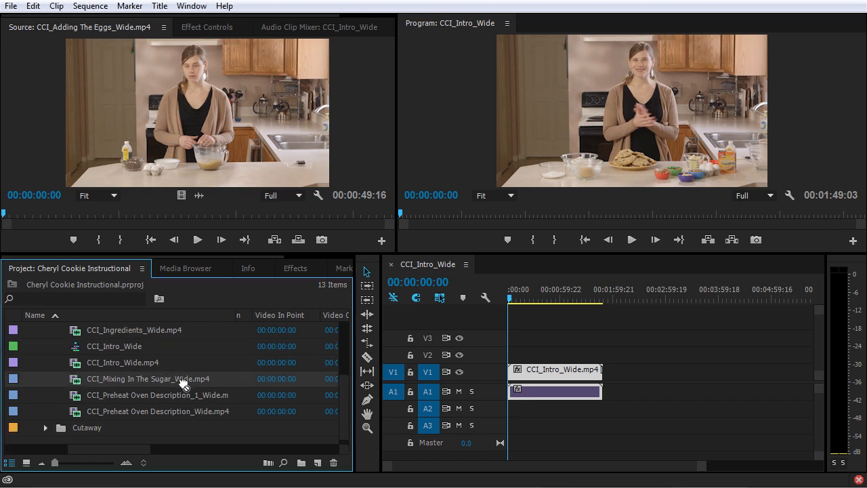
left_click_drag(319, 463, 320, 465)
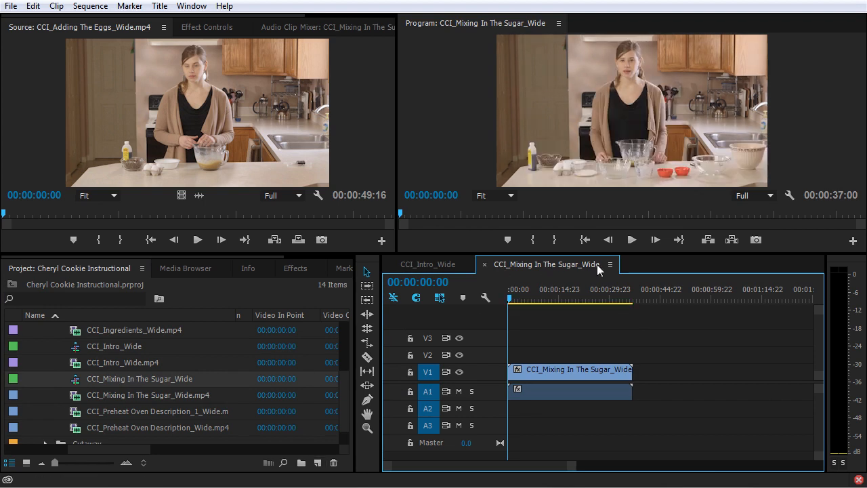
scroll(42, 362, "up", 3)
left_click(45, 346)
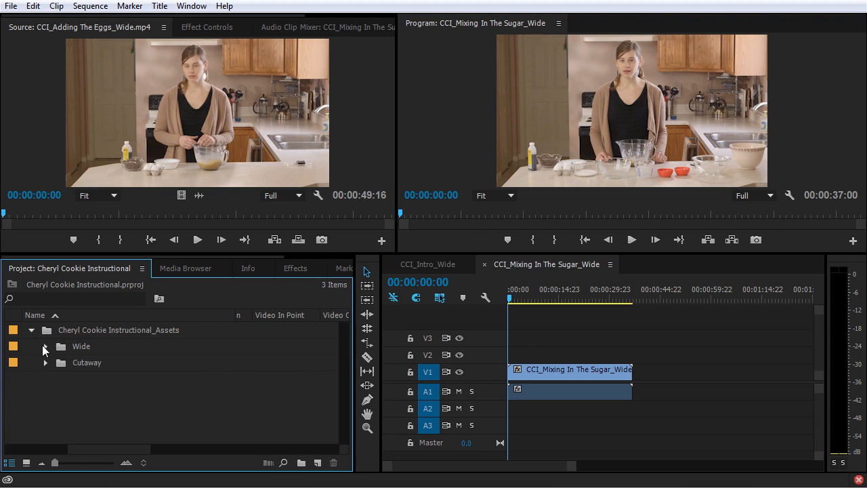
right_click(155, 387)
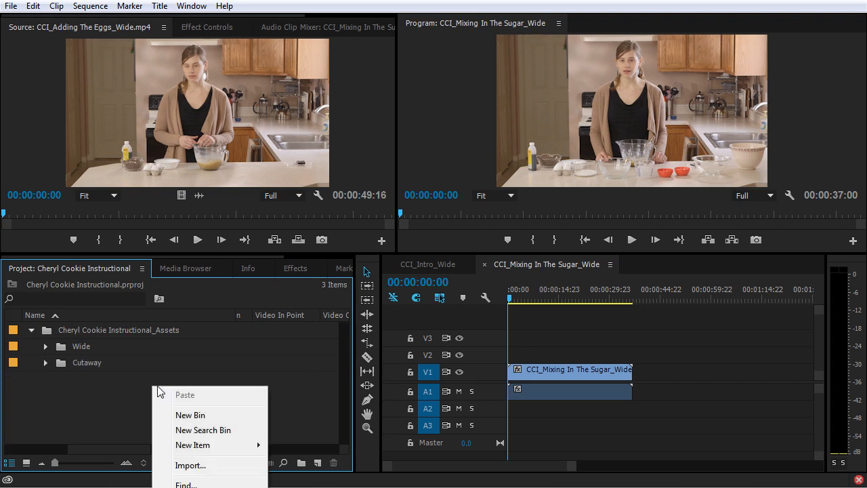
mouse_move(217, 447)
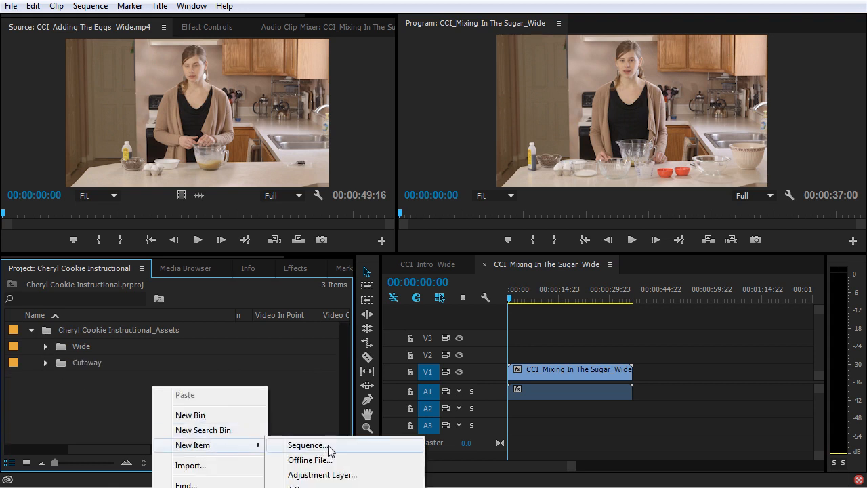
left_click(328, 444)
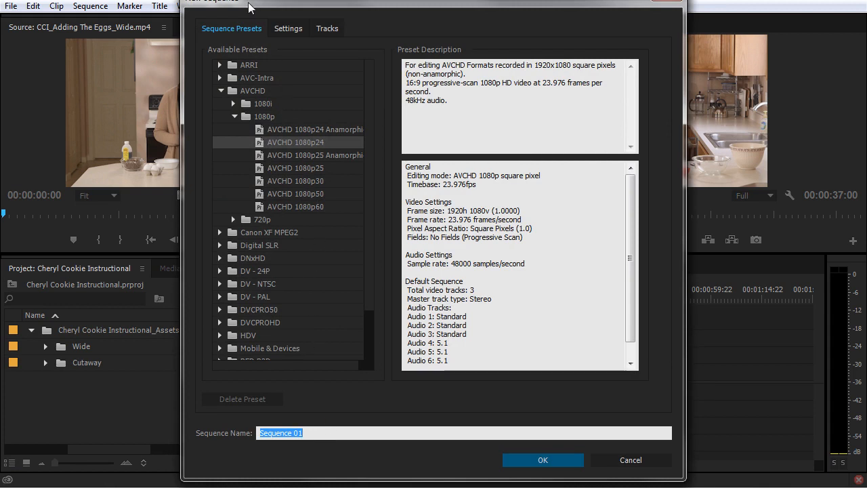
left_click(629, 460)
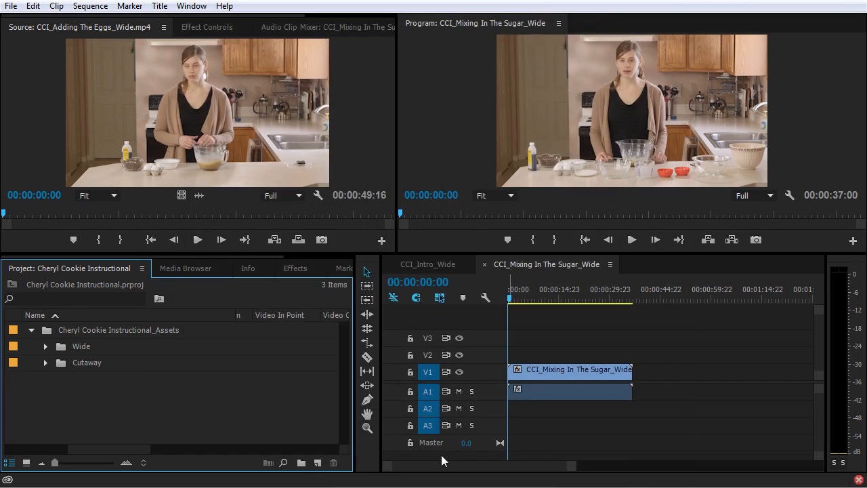
left_click(317, 462)
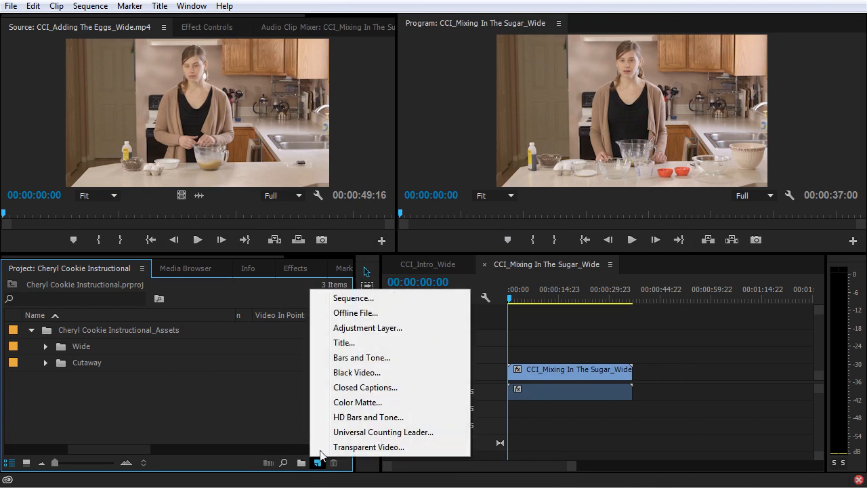
left_click(357, 299)
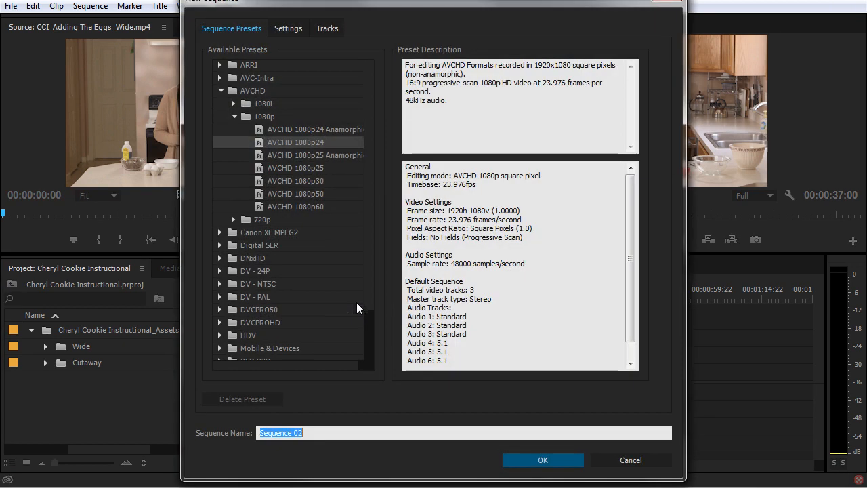
left_click(639, 460)
- Start a new sequence and examine the AVCHD 1080p24 preset description, especially its default audio tracks
left_click(11, 5)
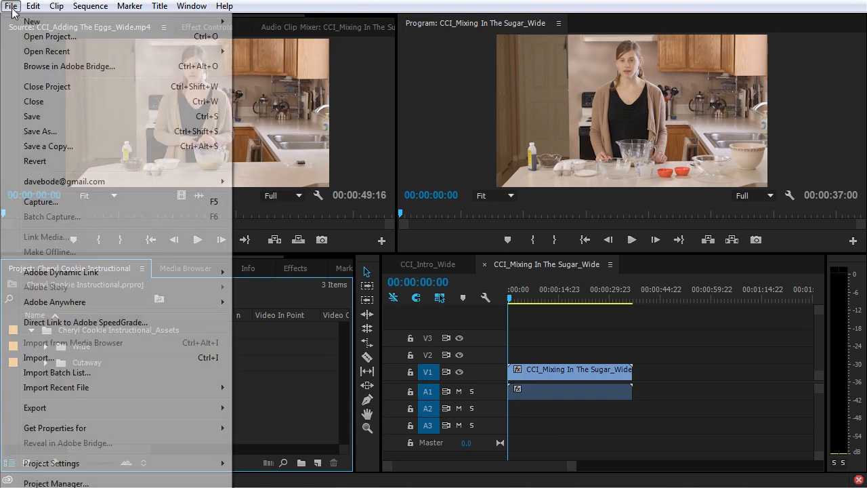
mouse_move(67, 22)
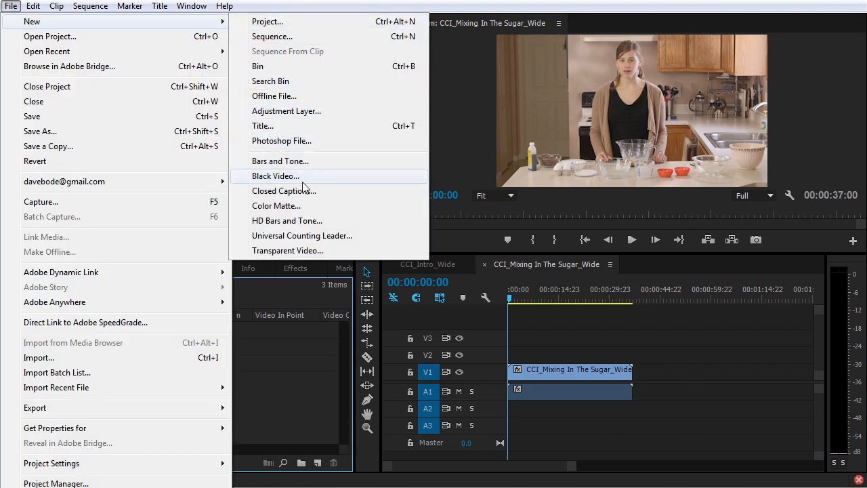
left_click(317, 37)
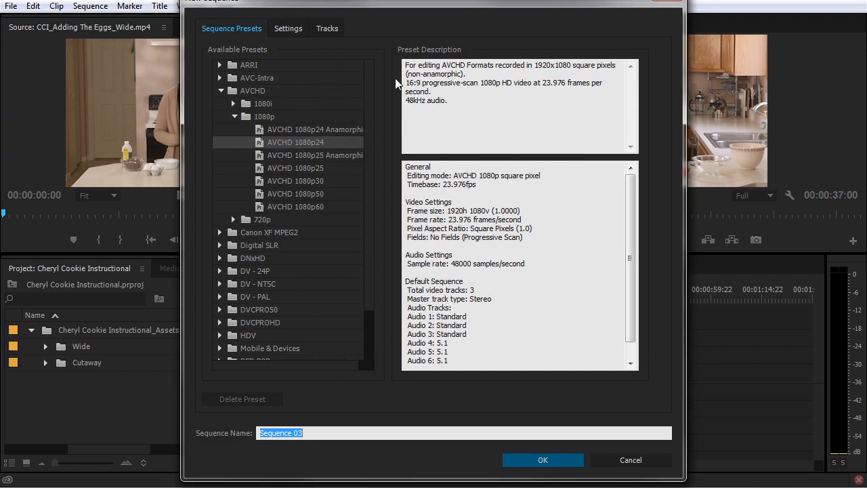
mouse_move(376, 78)
left_mouse_down()
mouse_move(374, 93)
mouse_move(378, 71)
left_mouse_up()
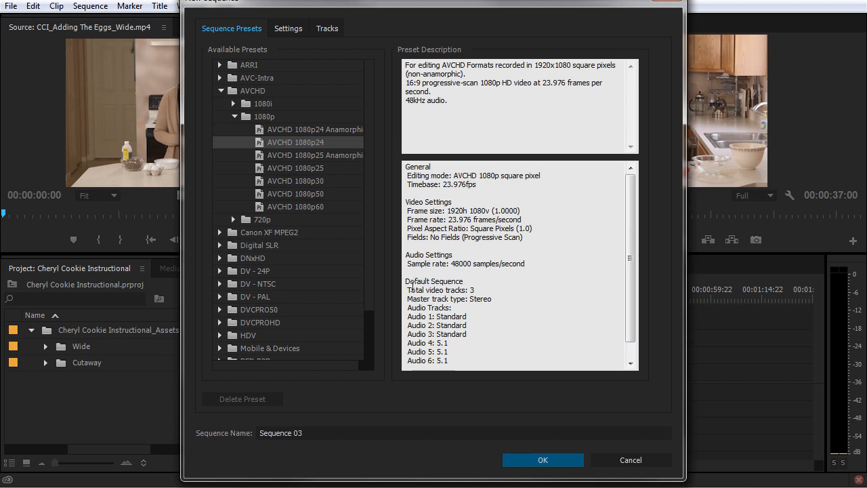
left_click_drag(407, 307, 482, 340)
left_click(483, 351)
left_click_drag(408, 316, 483, 329)
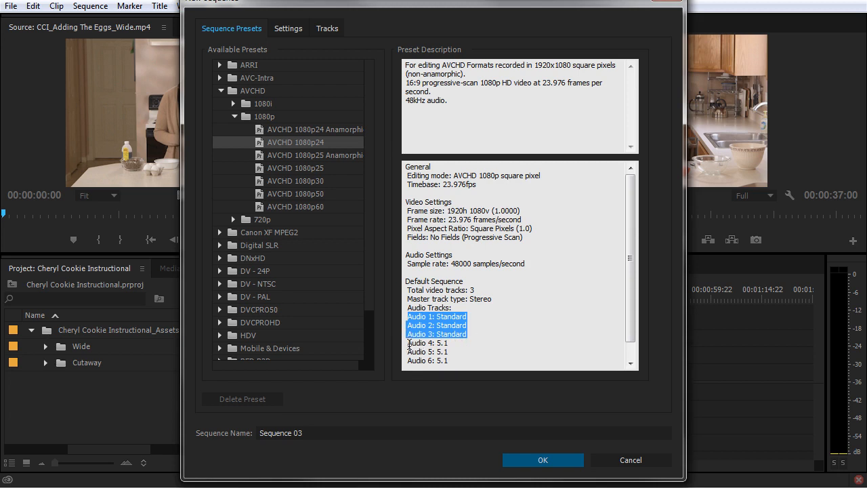
left_click_drag(407, 343, 455, 359)
scroll(483, 355, "down", 1)
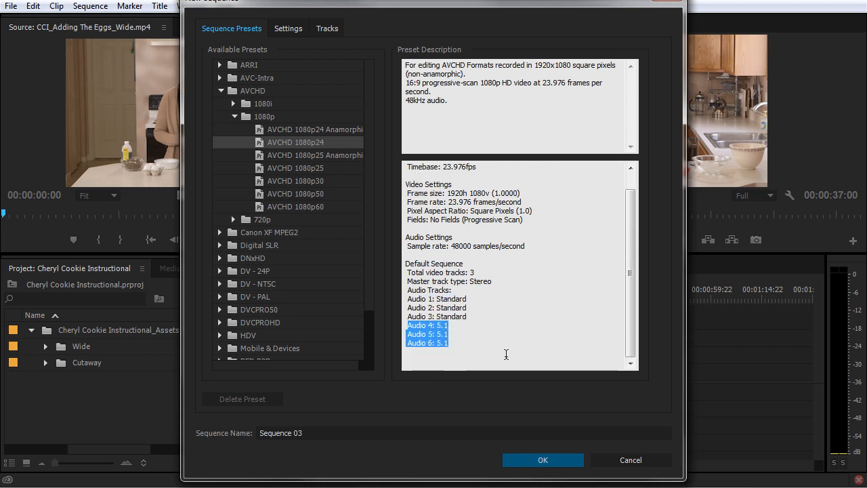
scroll(507, 354, "up", 1)
left_click(499, 344)
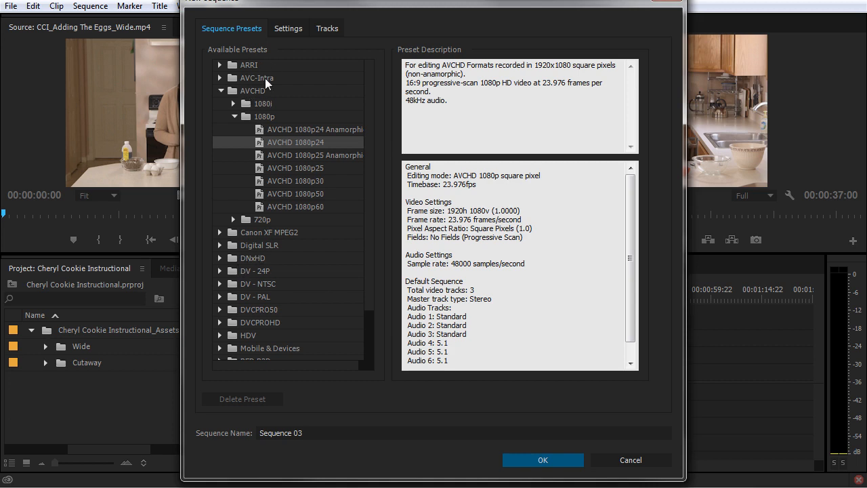
- Review the new sequence's general settings and track layout, and cancel creating it
left_click(286, 31)
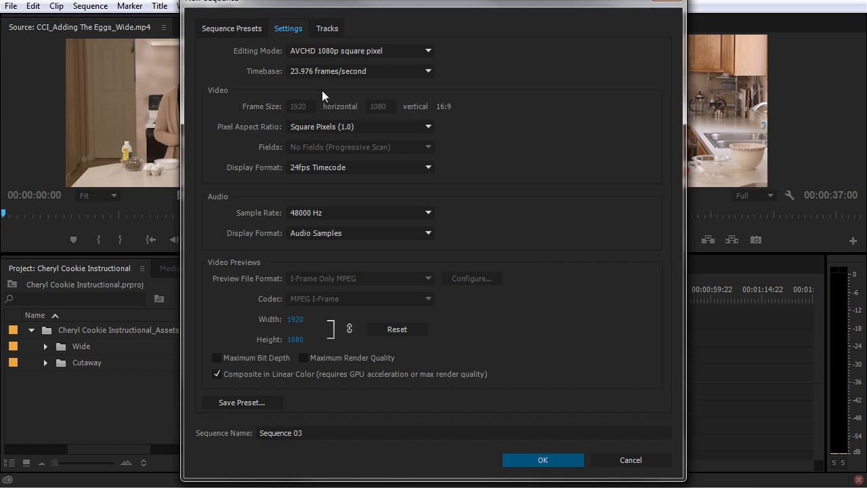
left_click(321, 30)
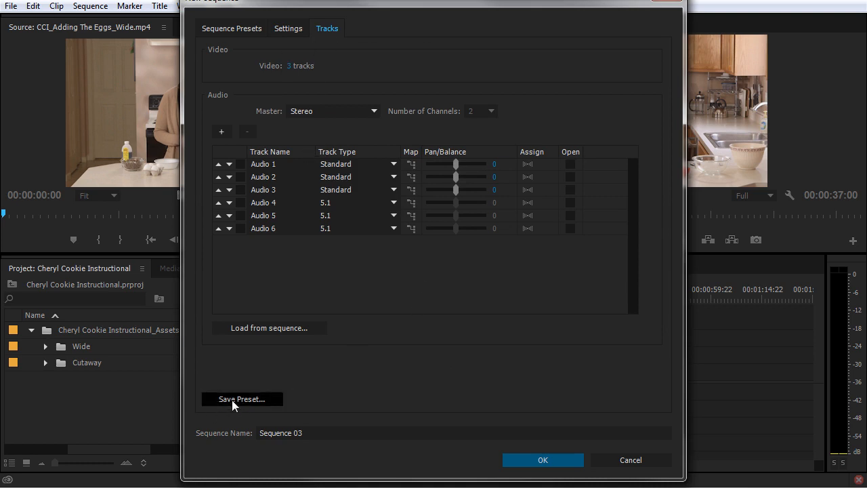
left_click(630, 460)
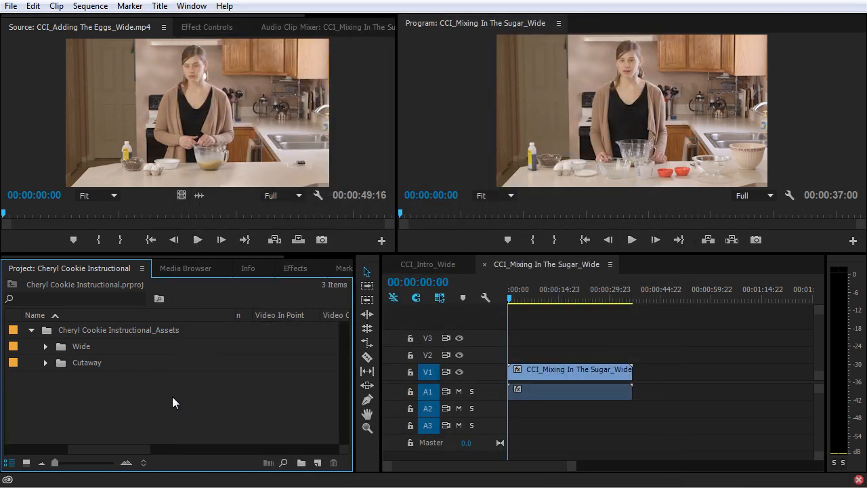
- Expand the Wide bin and review the sequence settings of CCI_Mixing In The Sugar_Wide, accepting them as they are
left_click(46, 346)
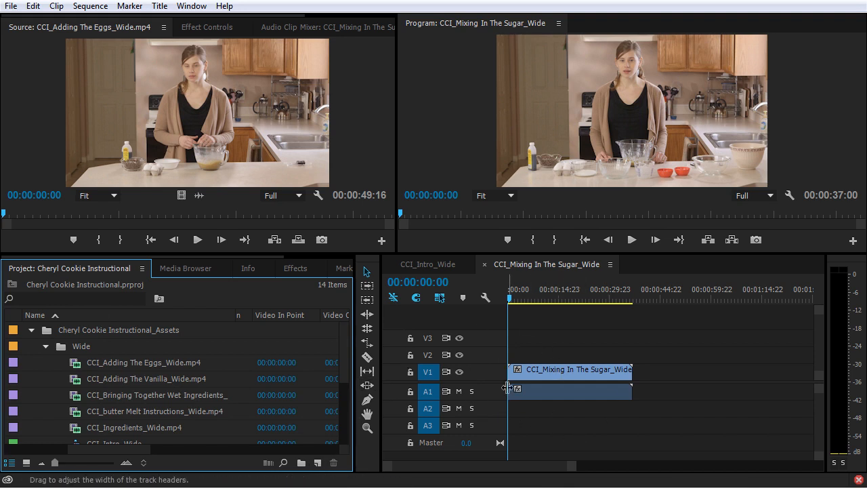
left_click(558, 349)
left_click(101, 10)
left_click(108, 21)
left_click_drag(396, 25, 398, 42)
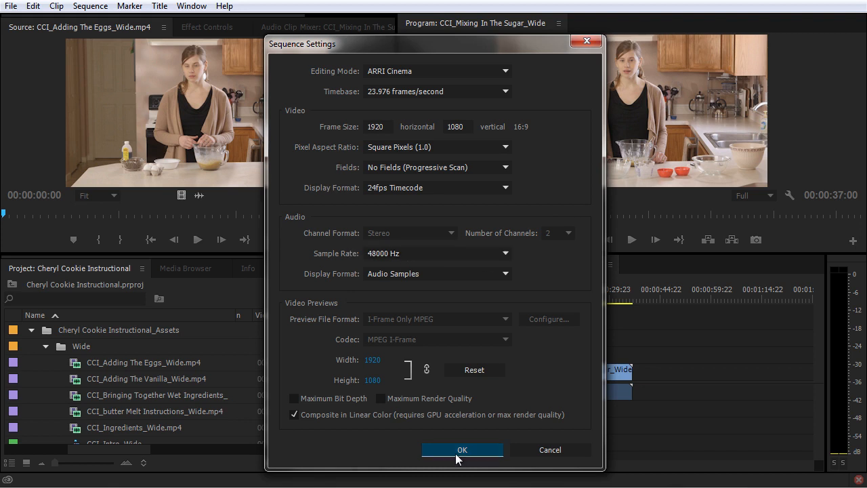
left_click(487, 451)
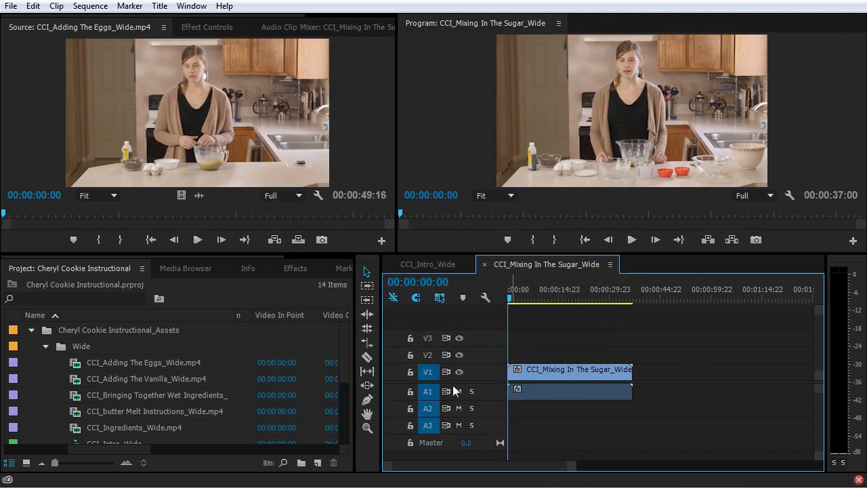
- Delete the CCI_Mixing In The Sugar_Wide sequence from the Wide bin
scroll(203, 404, "down", 5)
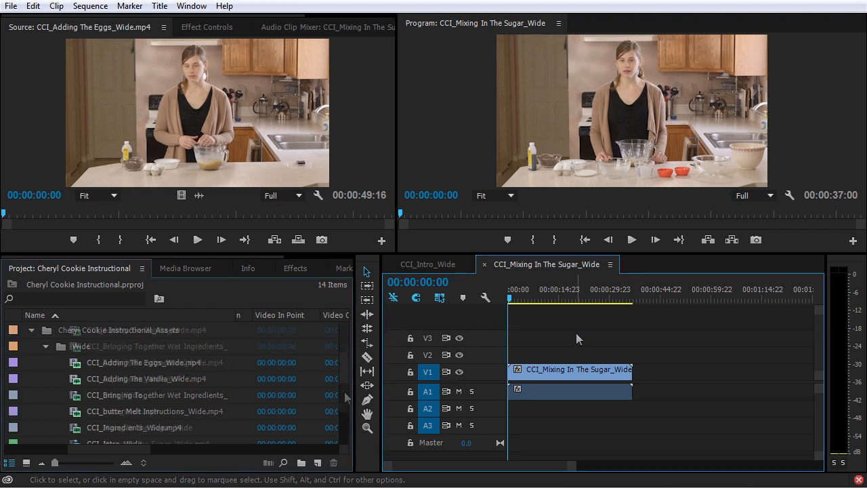
left_click(83, 380)
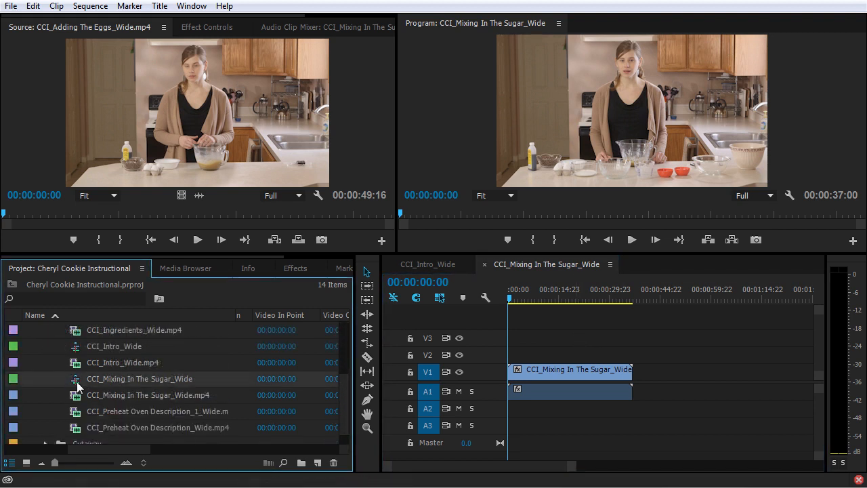
key("Delete")
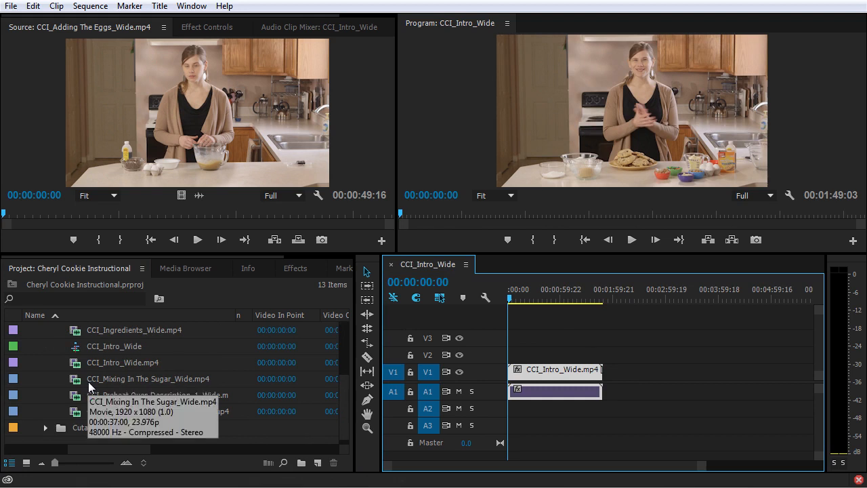
- Move the CCI_Intro_Wide sequence out of the Wide bin to the project's top level and collapse the Cheryl Cookie Instructional_Assets bin
left_click(76, 350)
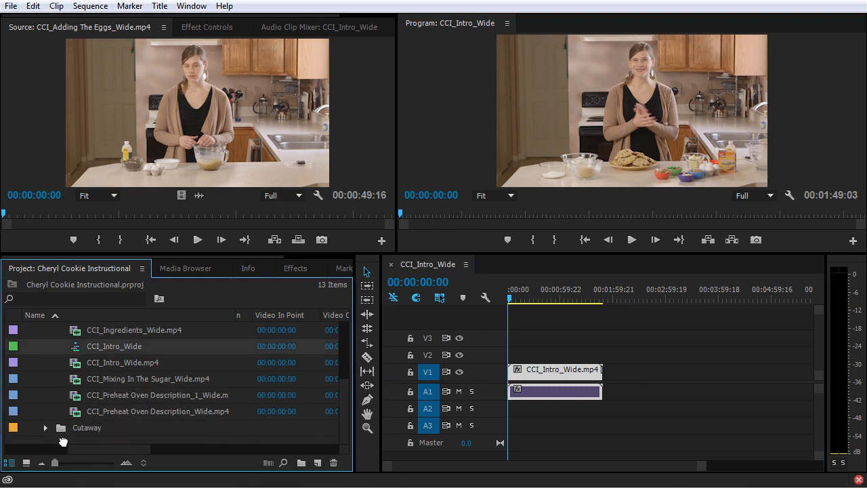
scroll(54, 379, "up", 4)
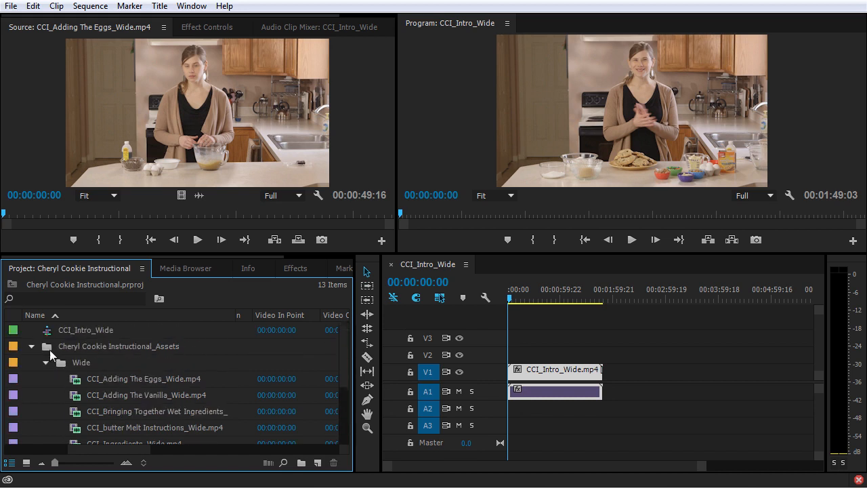
left_click(32, 347)
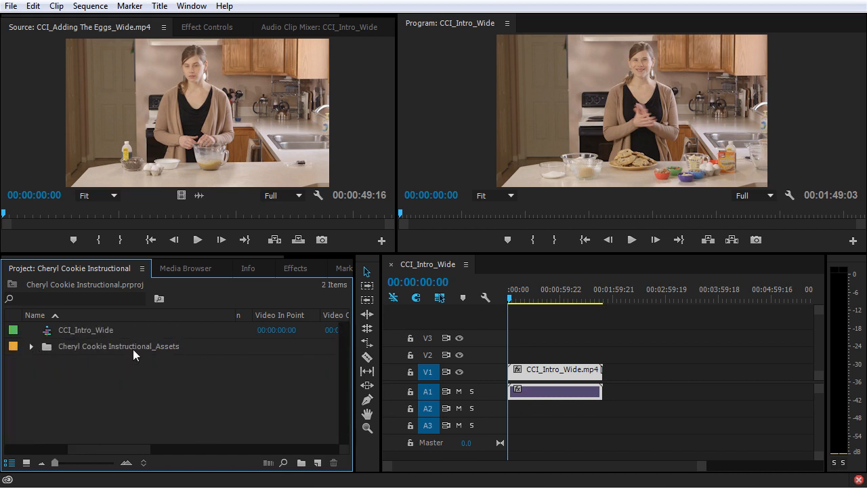
- Create a bin named Sequence that holds the CCI_Intro_Wide sequence
left_click(300, 462)
type("Sequence")
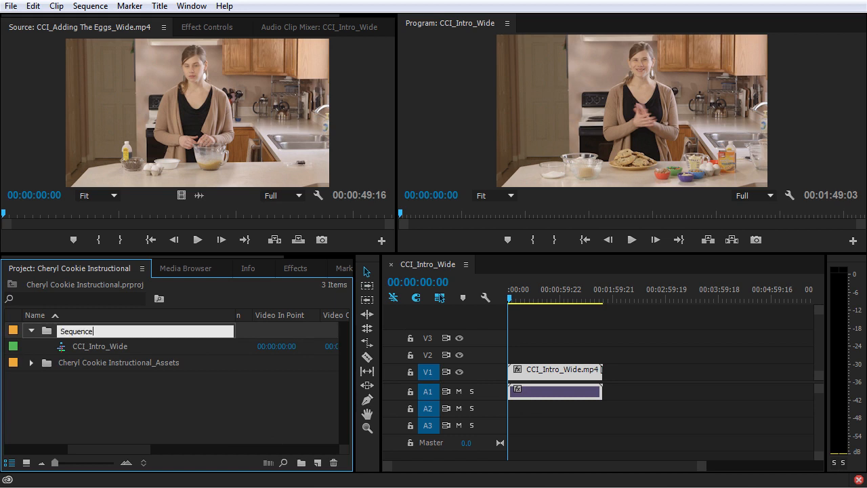
key("Return")
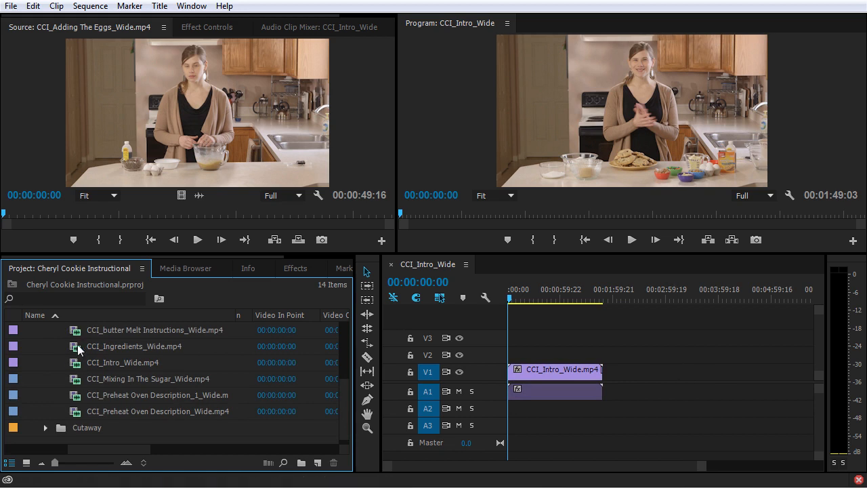
- Place CCI_Adding The Eggs_Wide.mp4 on V1 a short gap after the intro clip, and CCI_Adding The Vanilla_Wide.mp4 behind it on V2
scroll(88, 348, "up", 2)
left_click_drag(79, 351, 619, 382)
mouse_move(145, 363)
left_mouse_down()
mouse_move(310, 348)
mouse_move(563, 361)
mouse_move(580, 354)
mouse_move(516, 357)
mouse_move(574, 363)
mouse_move(666, 354)
left_mouse_up()
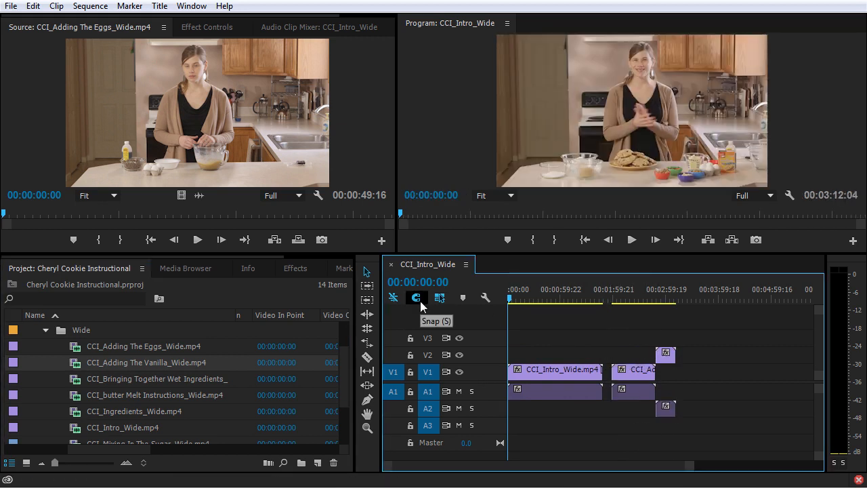
- Place the CCI_Bringing Together Wet Ingredients clip on V1 at 00:03:39:08, and delete all clips added after the intro clip
left_click_drag(635, 293, 702, 296)
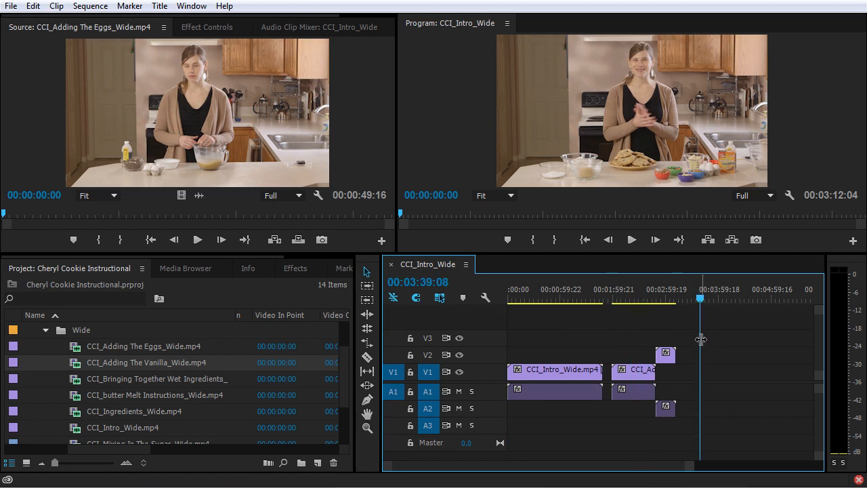
left_click_drag(82, 384, 693, 378)
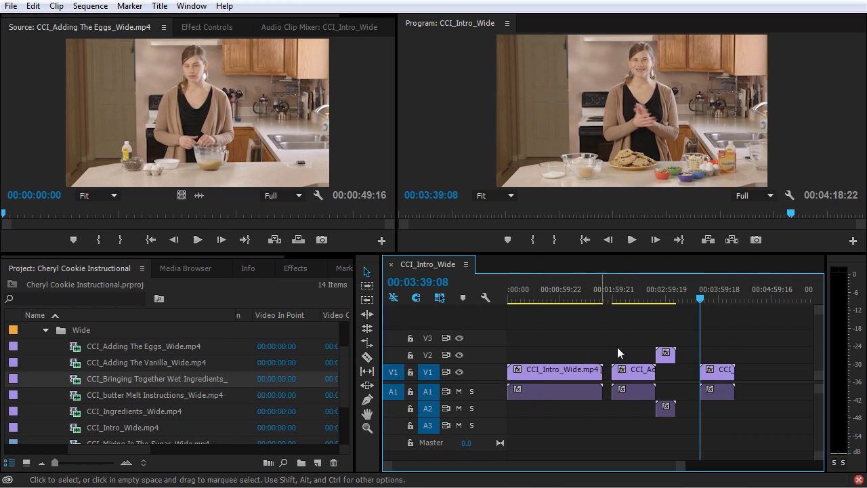
left_click_drag(759, 335, 634, 427)
key("Delete")
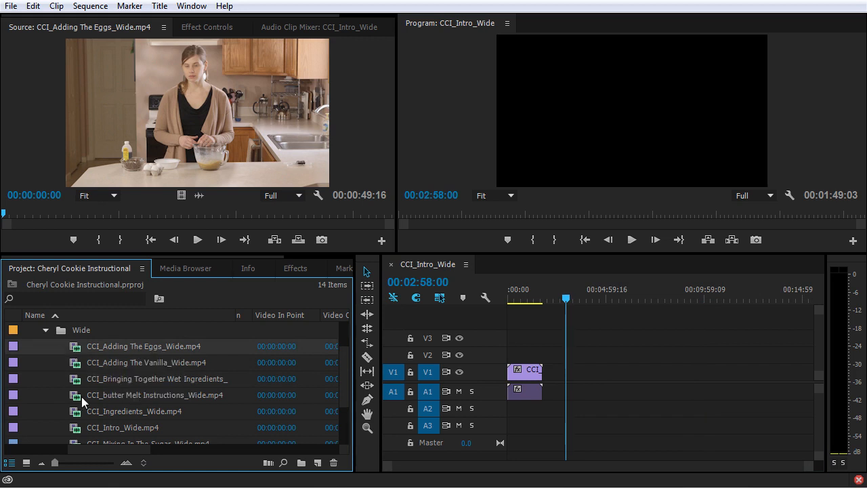
- Add the six Wide clips from CCI_Adding The Eggs_Wide.mp4 through CCI_Intro_Wide.mp4 to the timeline together, and undo the addition
left_click(75, 428, "shift")
left_click_drag(74, 348, 596, 377)
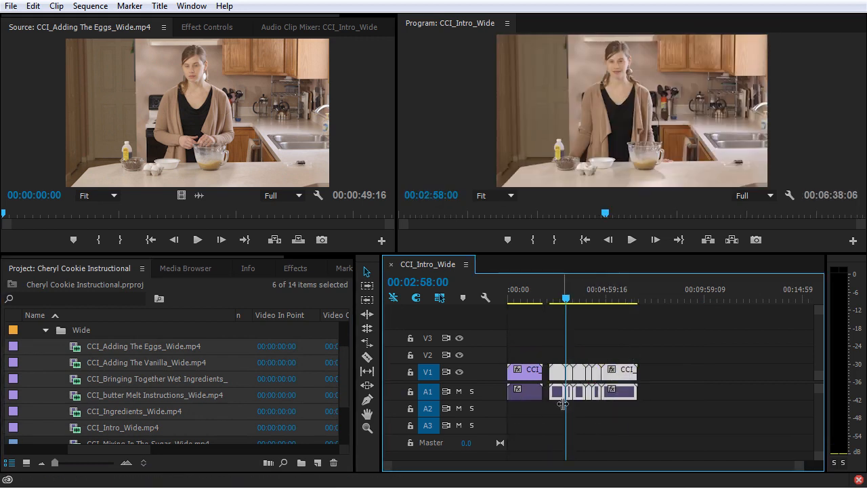
key("ctrl+z")
left_click(63, 378)
left_click(79, 385)
left_click(80, 415, "shift")
left_click_drag(78, 409, 376, 386)
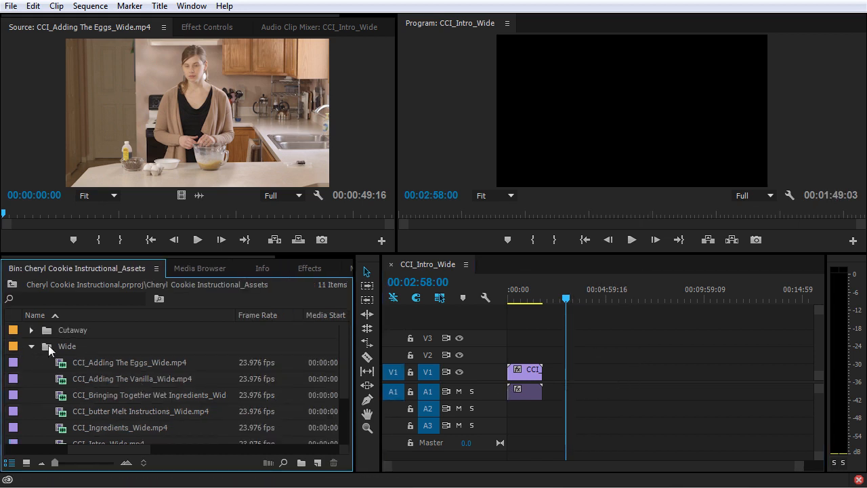
- Open the Wide bin in place, show its clips as thumbnails, and make the bin area taller
double_click(45, 347)
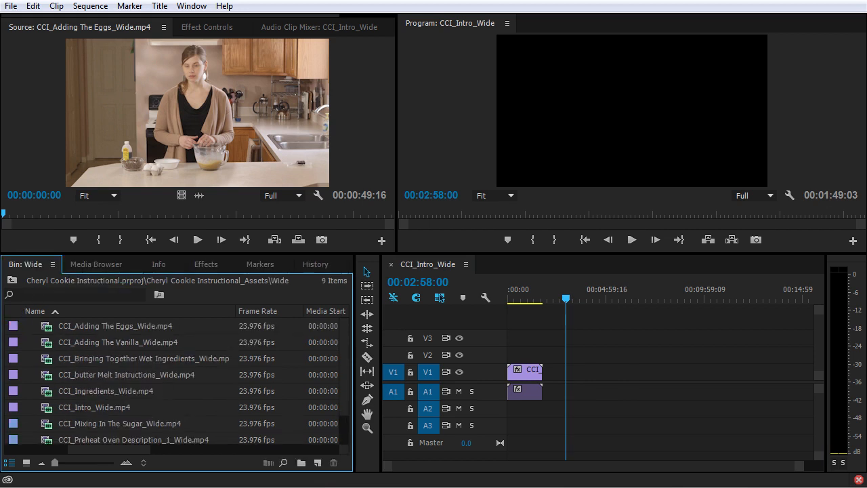
left_click(10, 283)
double_click(46, 348)
left_click(26, 463)
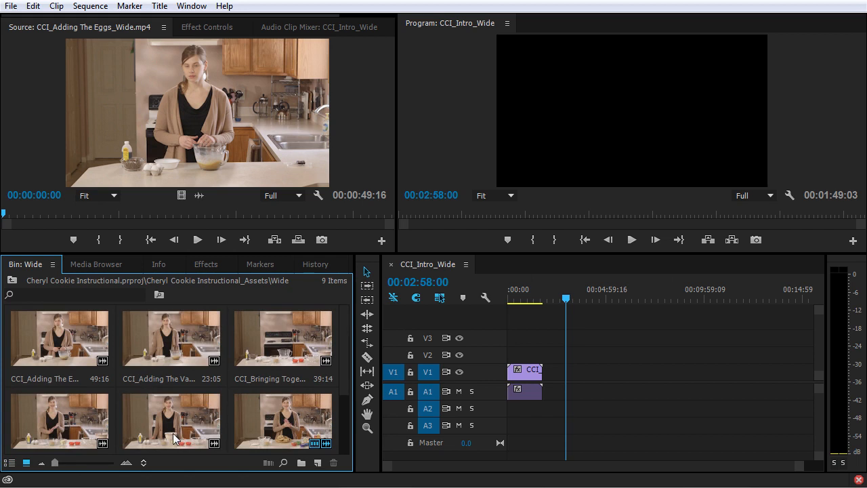
left_click_drag(251, 251, 264, 194)
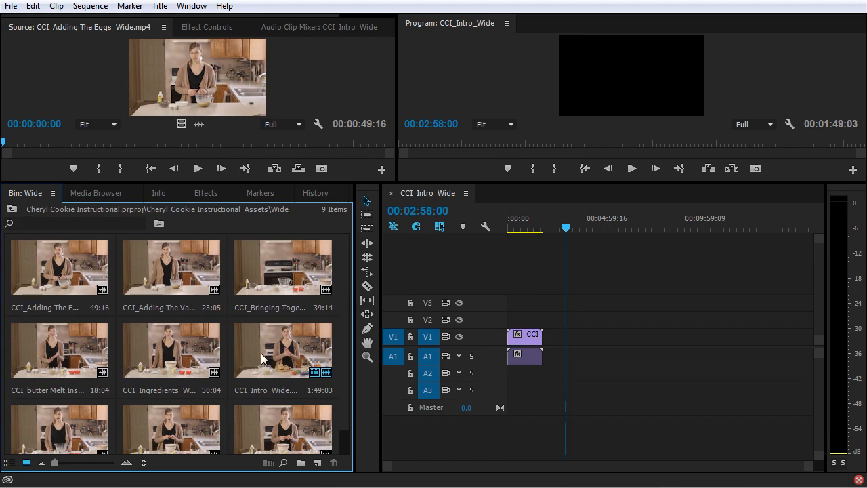
- Arrange the Wide thumbnails with CCI_Intro_Wide.mp4 first, CCI_Preheat Oven Description_1_Wide.mp4 second and CCI_butter Melt Instructions_Wide.mp4 third
left_click(279, 356)
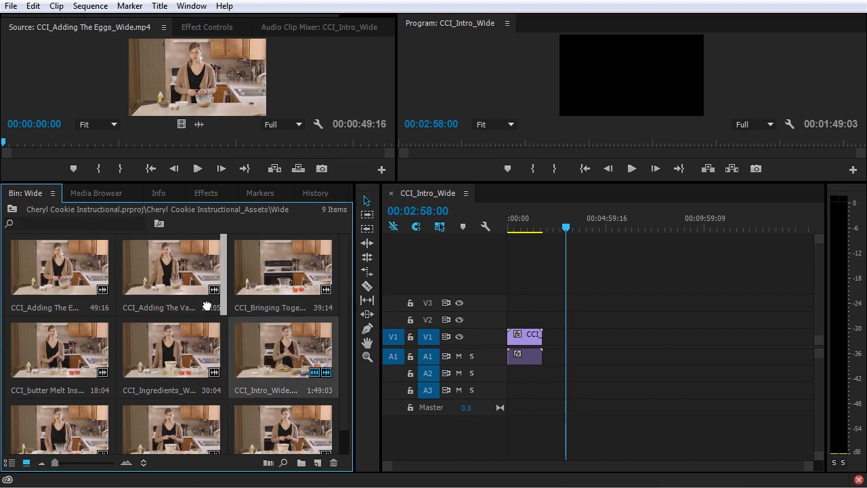
left_click_drag(105, 293, 55, 298)
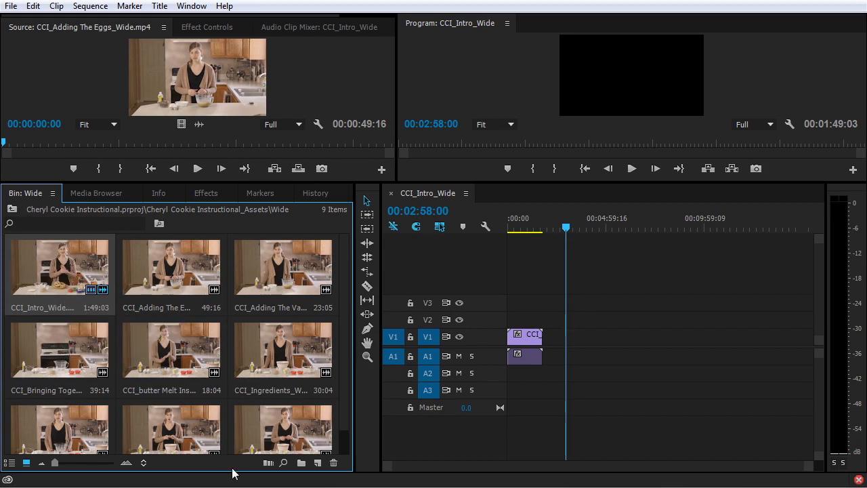
left_click_drag(194, 412, 127, 272)
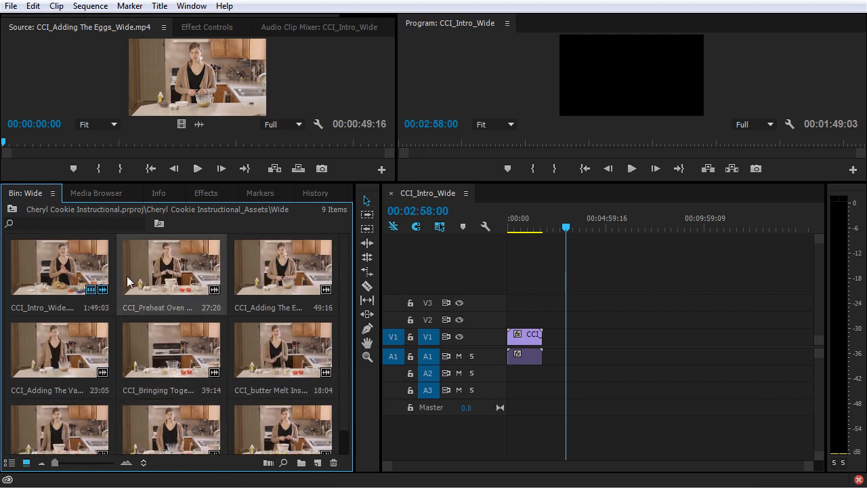
left_click_drag(281, 352, 241, 282)
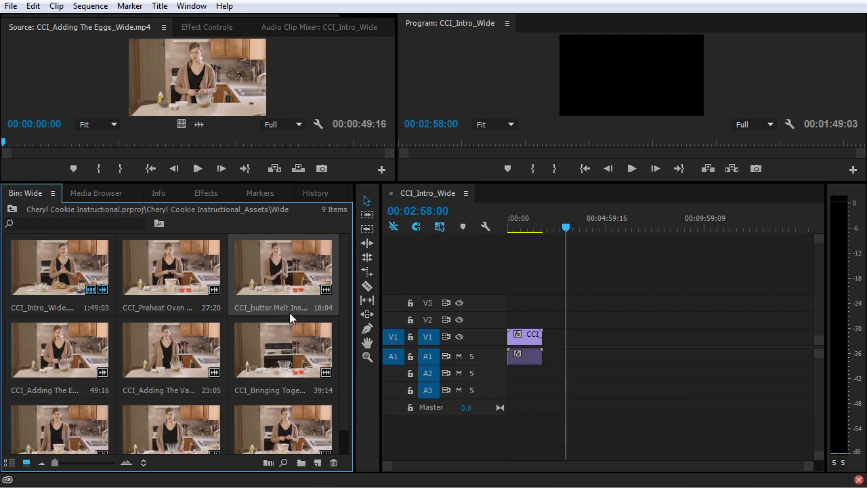
- Select the intro, preheat oven and butter melt clips in that order and place them together on V1 at the playhead
left_click(70, 278)
left_click(168, 274, "ctrl")
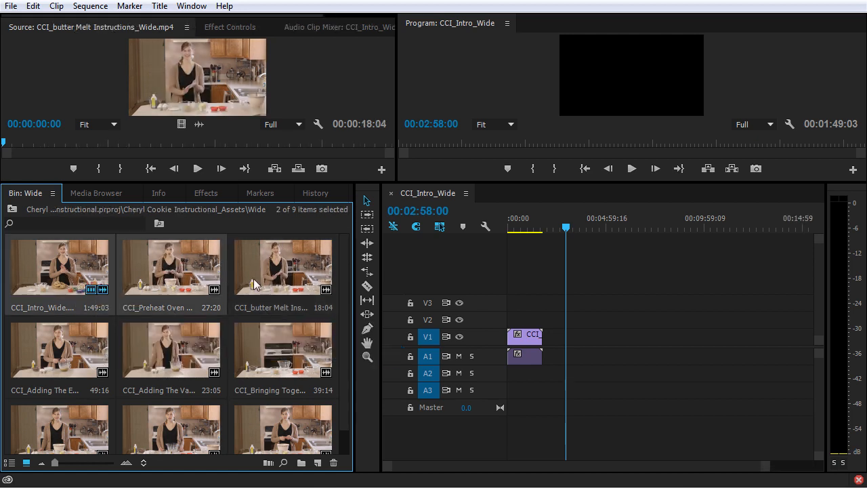
left_click(280, 285, "ctrl")
left_click_drag(103, 279, 585, 340)
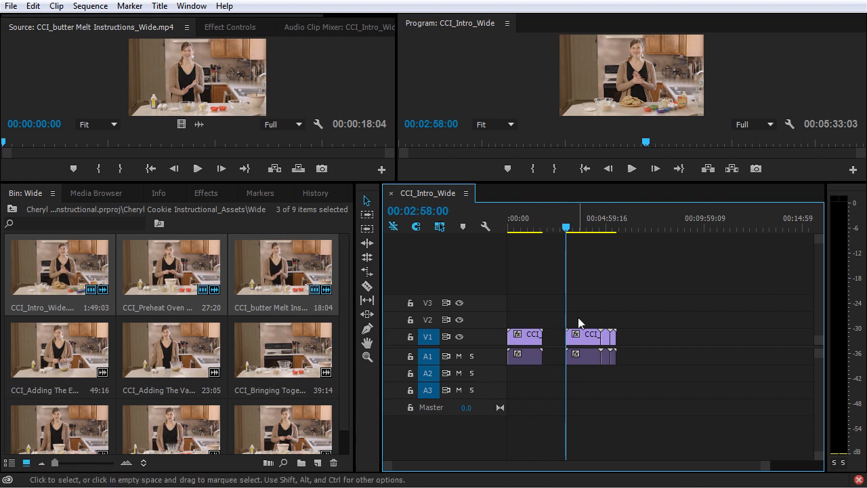
- Sort the Wide bin's thumbnails by Name, and restore them to User Order
left_click(144, 463)
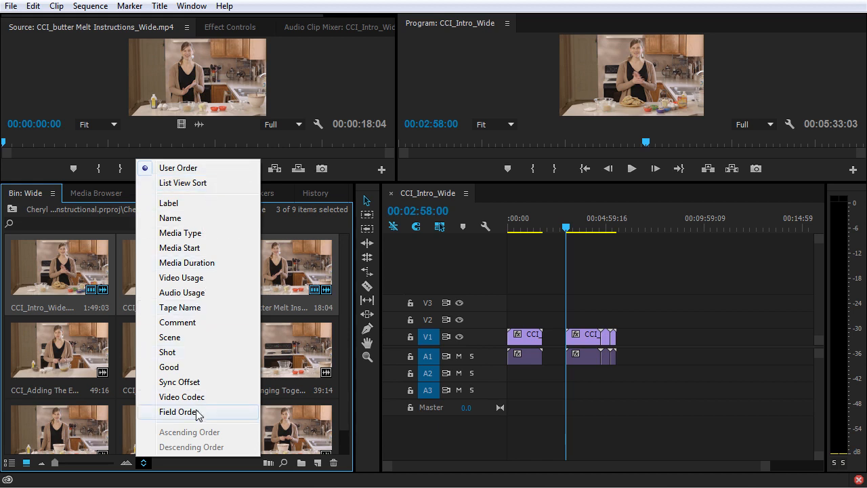
left_click(214, 223)
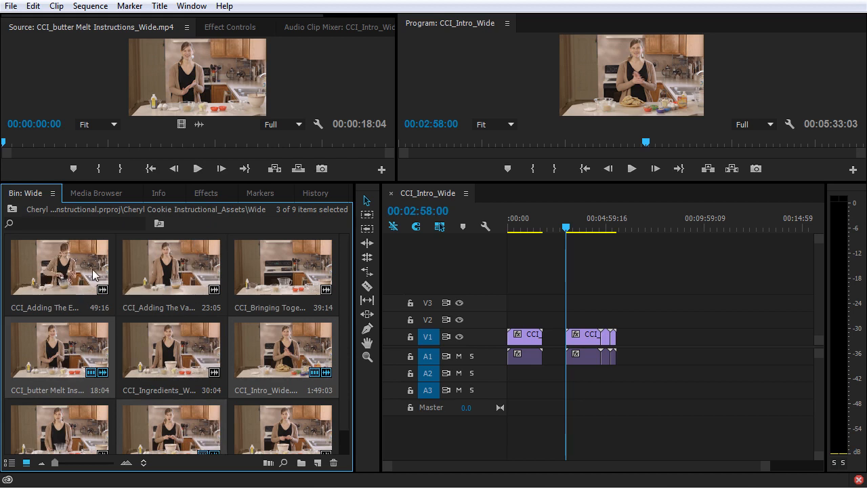
left_click(144, 463)
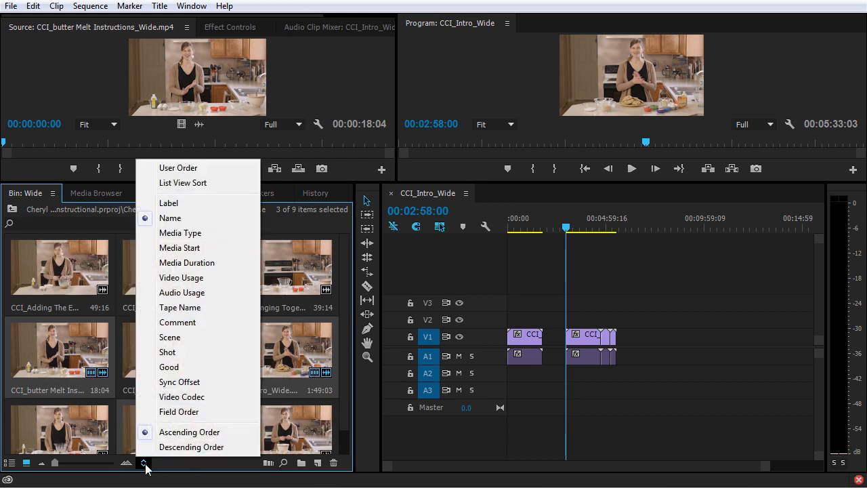
left_click(208, 170)
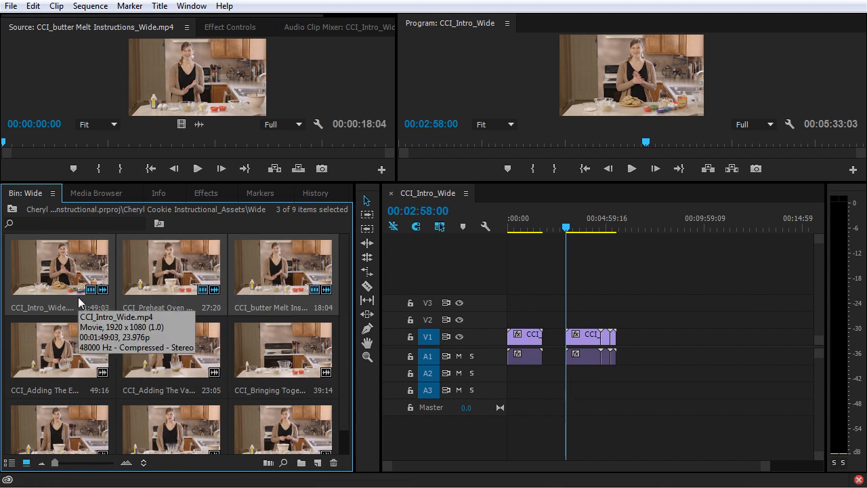
- Delete the three clips placed at the playhead from the timeline and clear the selection in the Wide bin
left_click_drag(685, 303, 570, 384)
key("Delete")
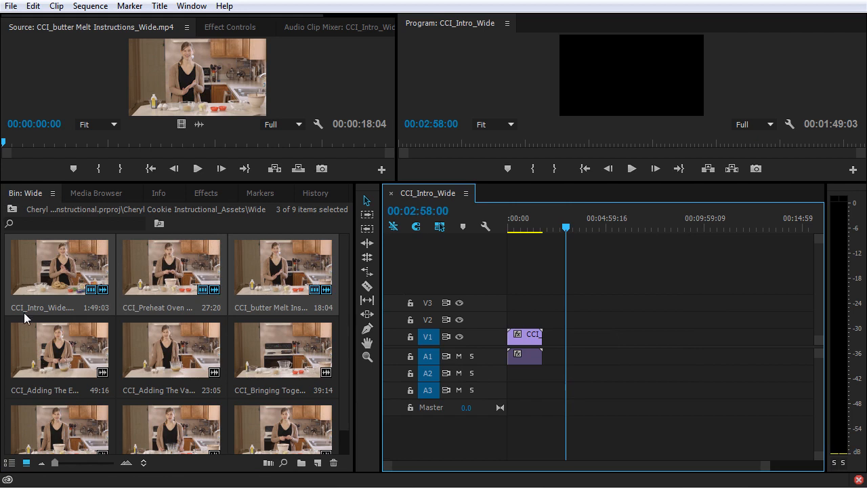
left_click(24, 234)
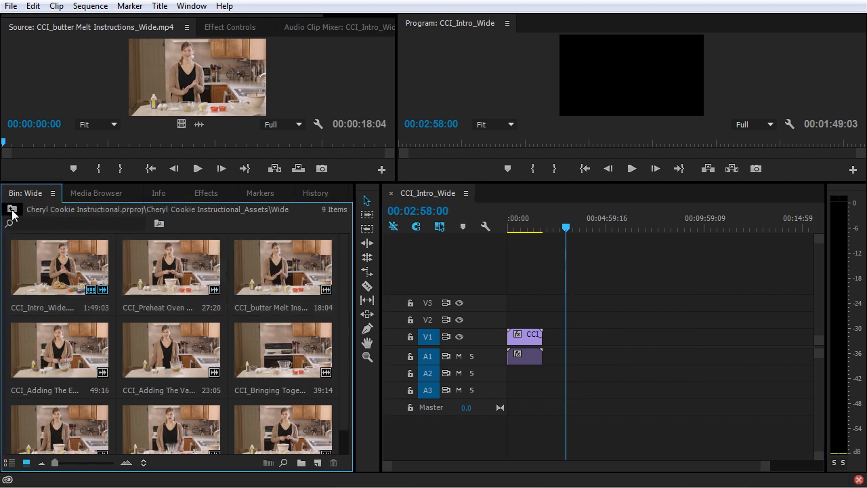
- Go back up to the project's top level and show its bins as a list
left_click(12, 212)
left_click(12, 213)
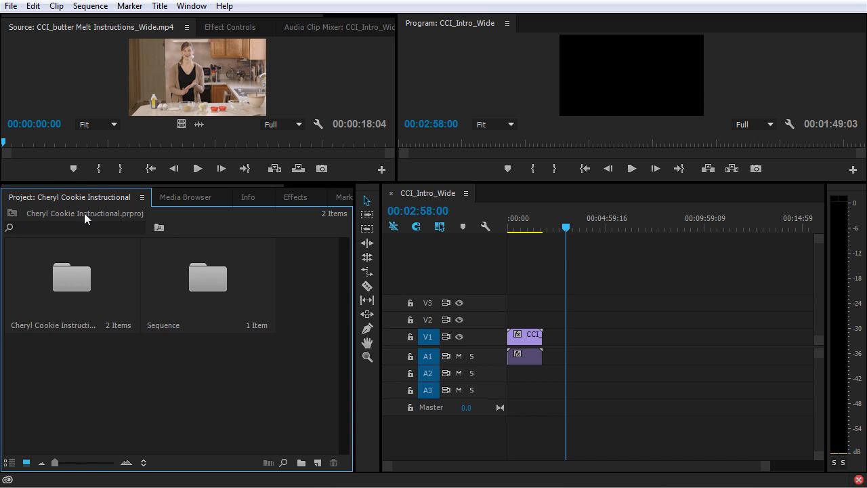
left_click(10, 462)
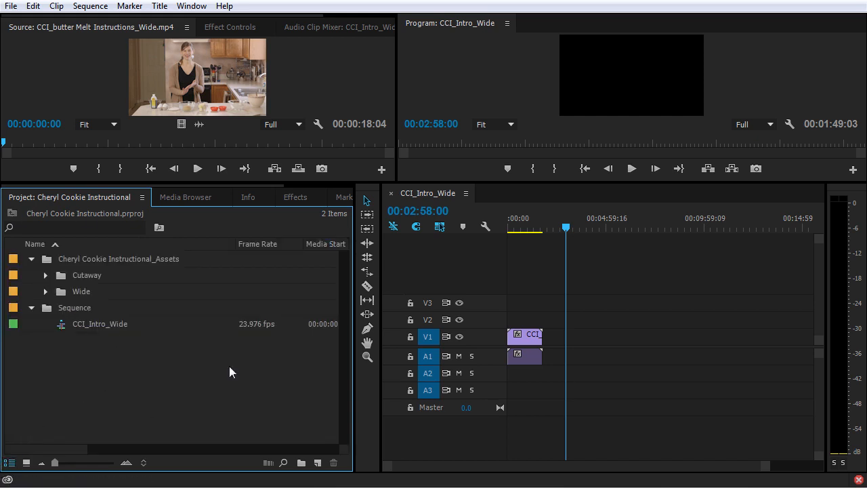
- Open the Wide bin in its own window, dock it beside the project panel, and switch to the project and back to the bin
double_click(62, 292)
left_click_drag(73, 2, 427, 128)
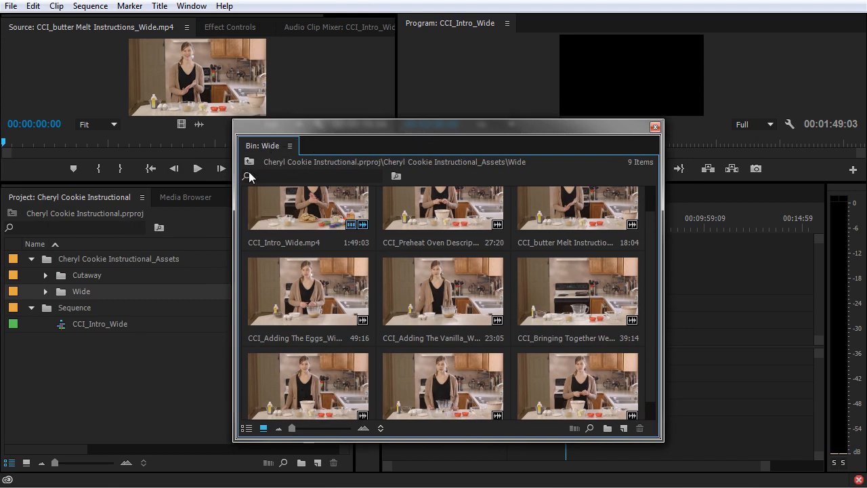
left_click_drag(279, 146, 173, 195)
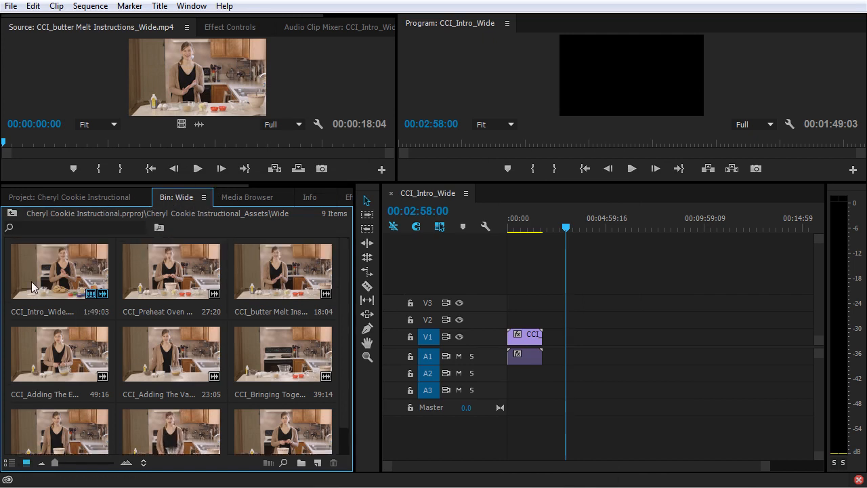
left_click(76, 198)
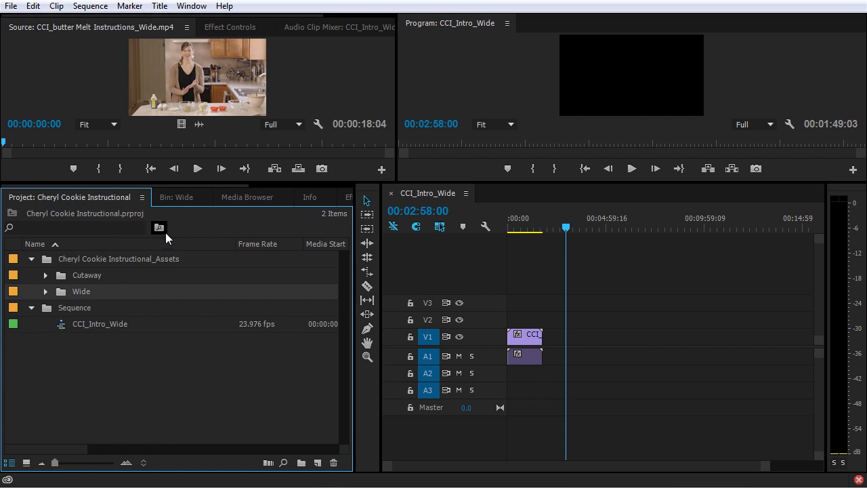
left_click(178, 197)
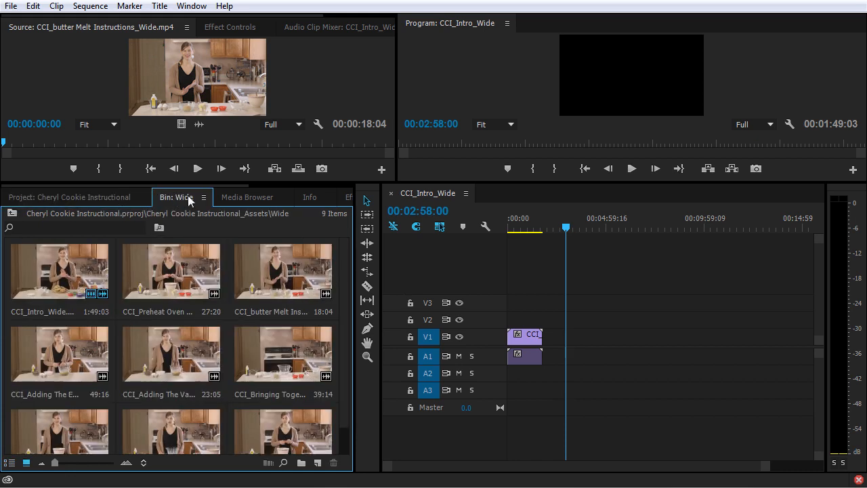
- Open the Cutaway bin from the project in its own window, shown as thumbnails, and dock it beside the Wide bin
left_click(109, 201)
double_click(67, 275)
left_click_drag(34, 10, 320, 112)
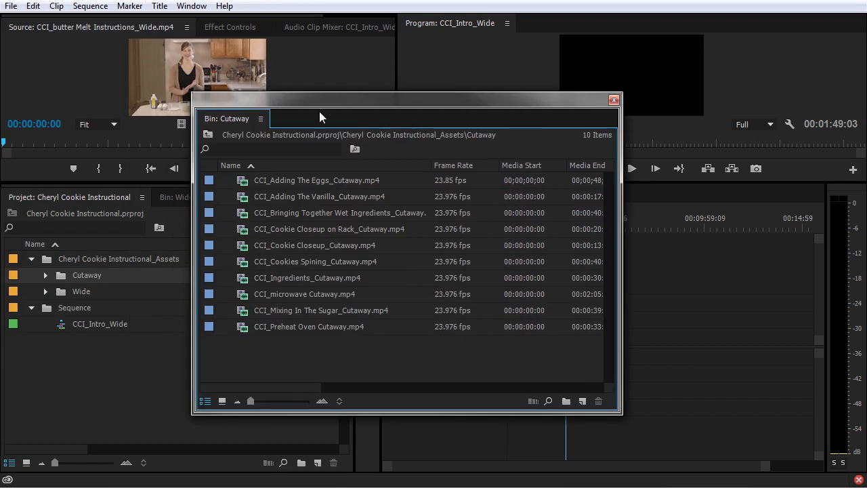
left_click(222, 400)
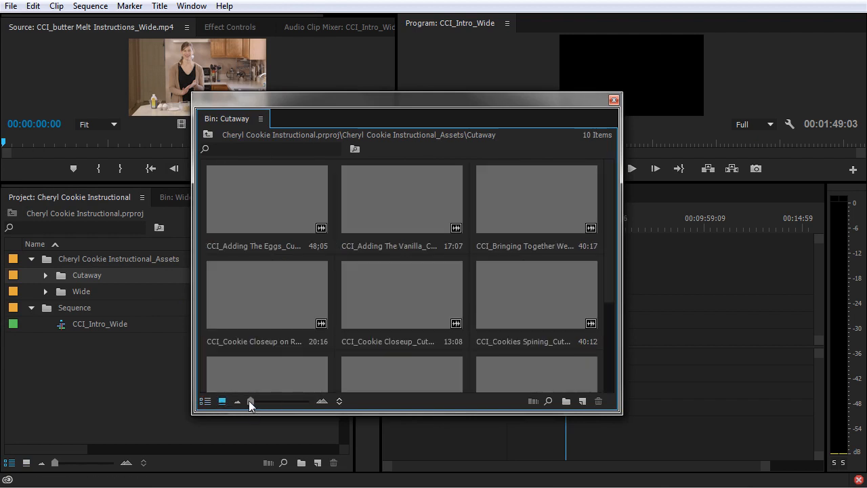
left_click_drag(236, 120, 229, 197)
- Switch between the docked Wide and Cutaway bins to look over their clips, and return to the project's bin list
left_click(177, 200)
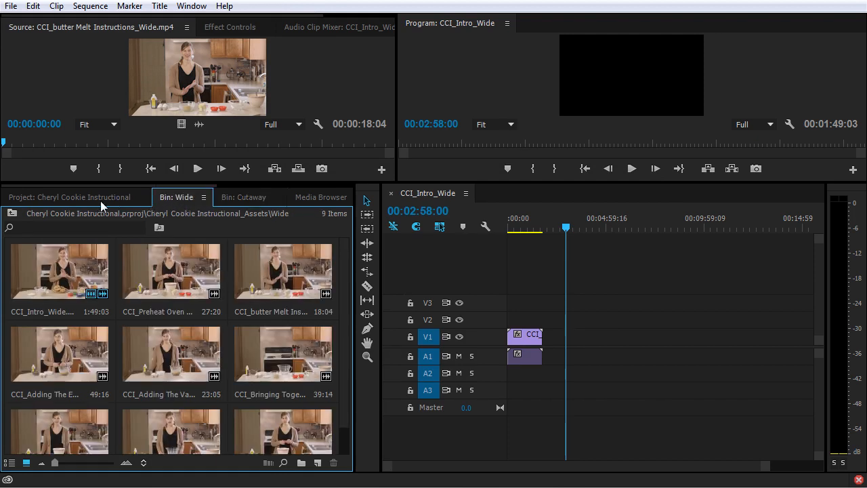
left_click(231, 197)
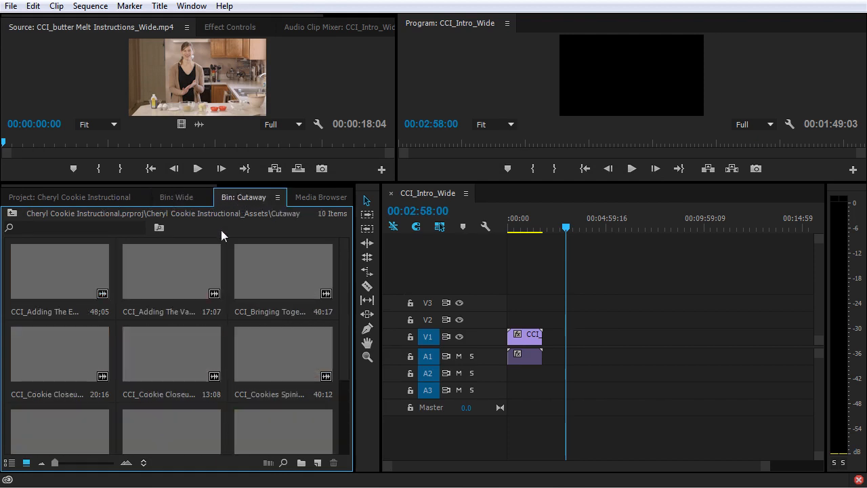
left_click(81, 289)
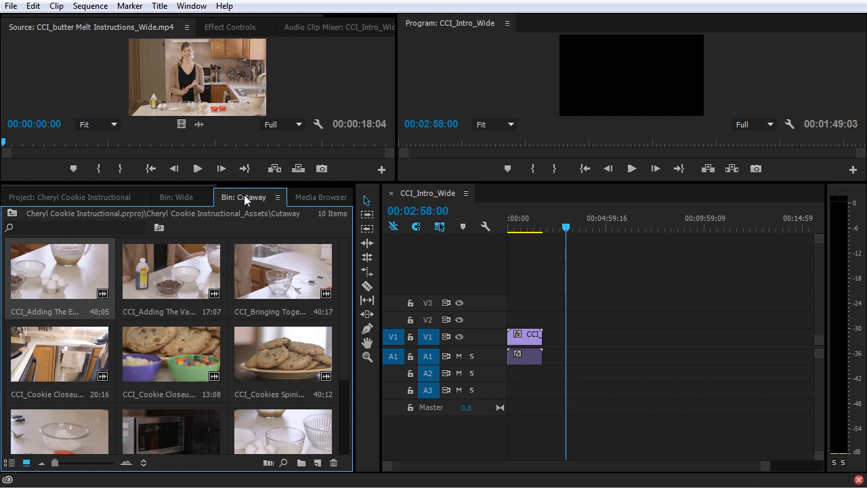
scroll(262, 329, "down", 3)
scroll(263, 329, "up", 3)
left_click(169, 197)
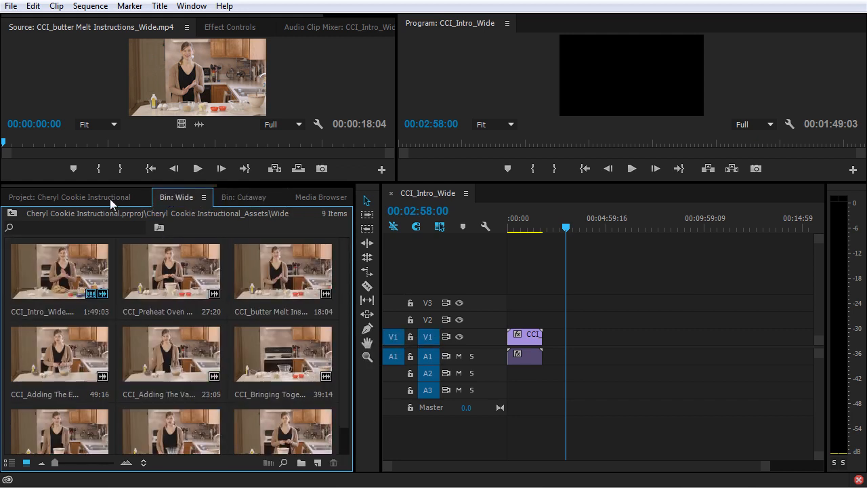
left_click(110, 197)
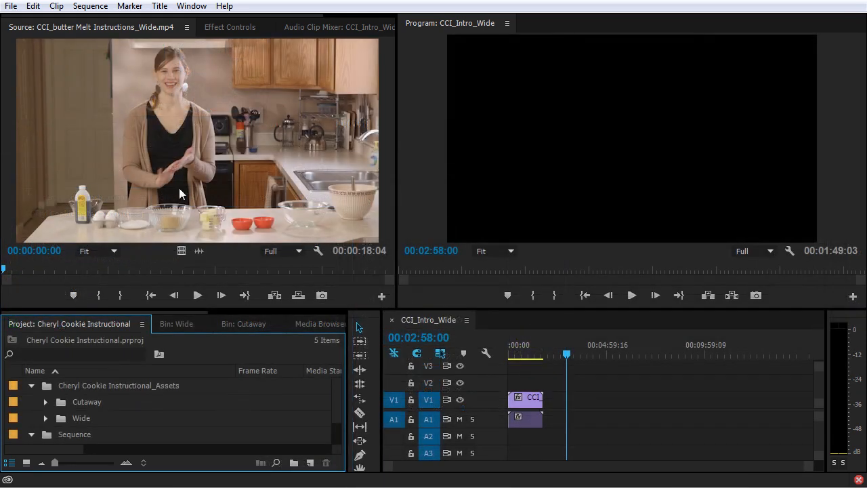
- Expand the Cutaway bin in the project list and load CCI_Adding The Eggs_Cutaway.mp4 into the Source monitor
left_click(44, 401)
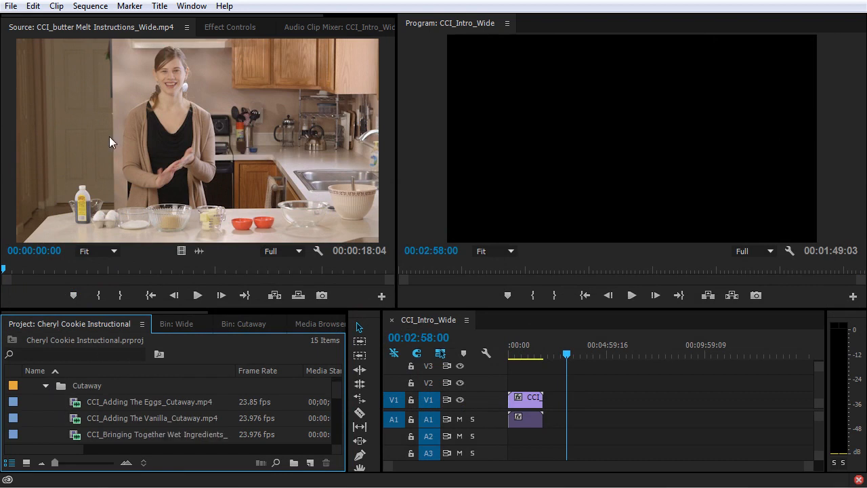
left_click(74, 405)
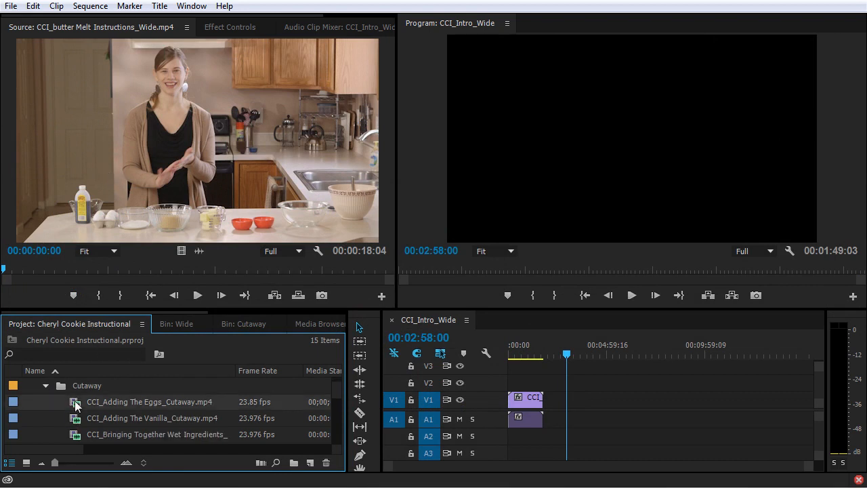
double_click(76, 405)
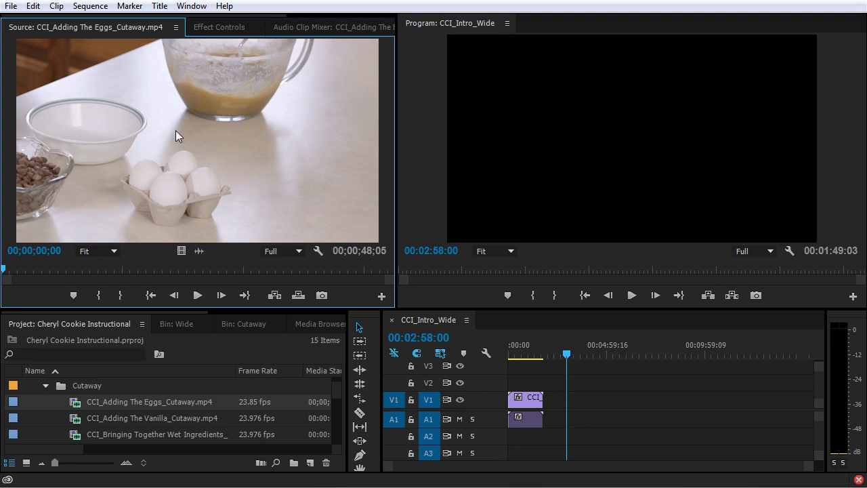
- Try placing the eggs cutaway from the Source monitor onto the timeline as a full clip, video only and audio only, and delete the test clips
left_click_drag(109, 118, 567, 427)
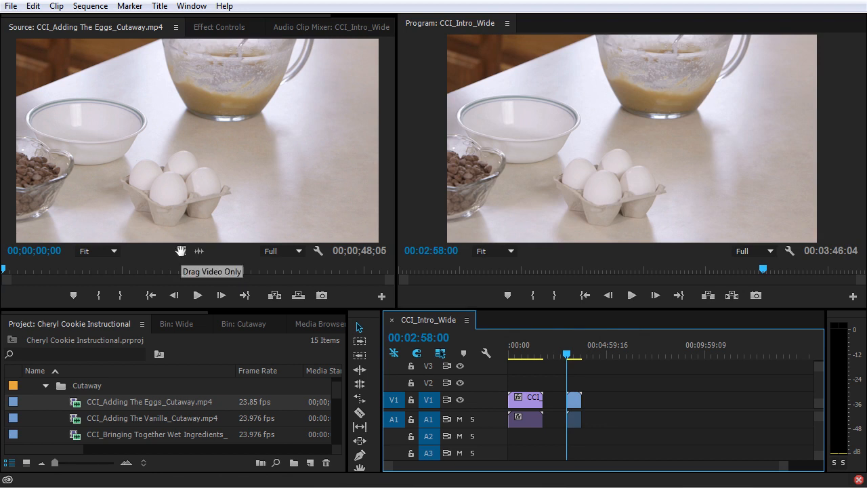
left_click_drag(180, 252, 591, 403)
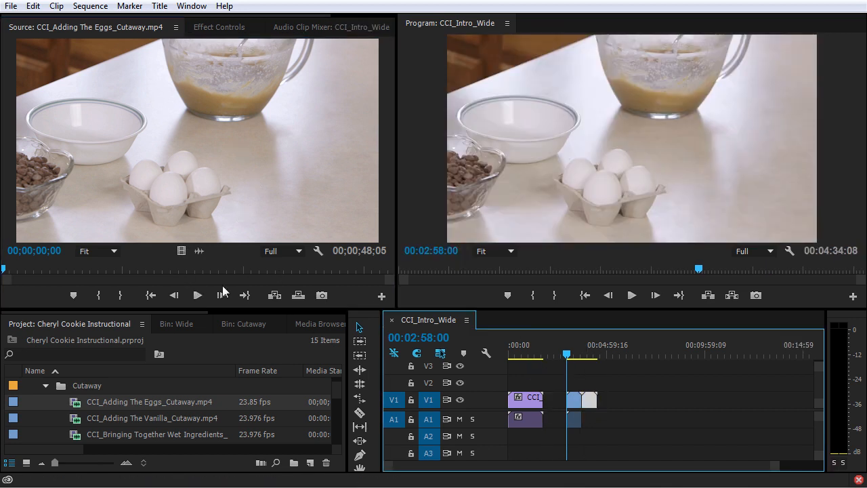
left_click_drag(201, 252, 568, 390)
key("Delete")
- Move the playhead to 00:04:34:08 and select the first eight clips in the Wide bin
left_click(597, 350)
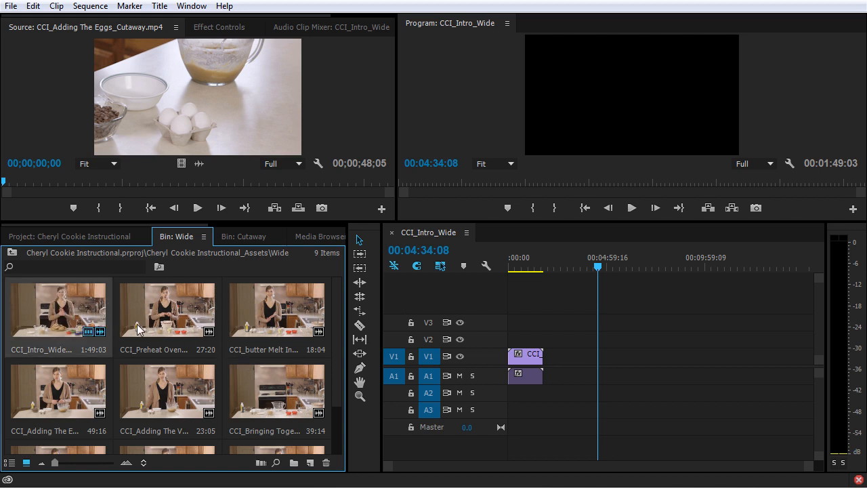
scroll(144, 335, "down", 1)
left_click(167, 415, "shift")
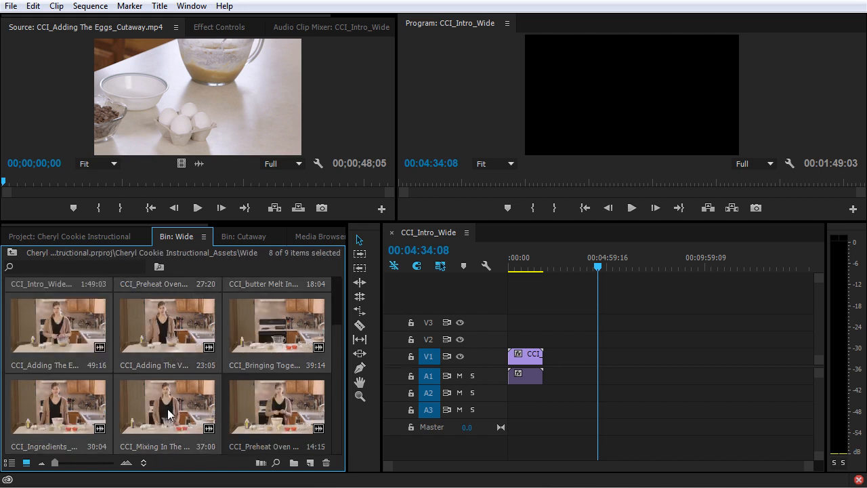
scroll(163, 406, "up", 1)
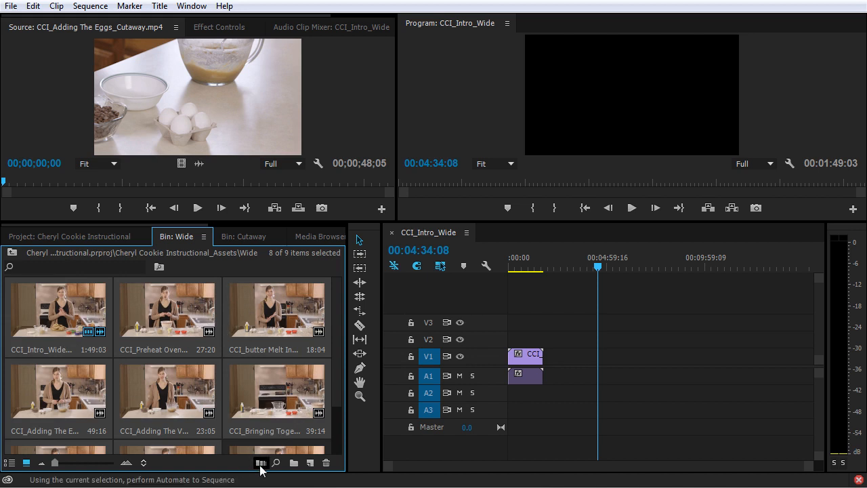
- Automate the selected Wide clips to the sequence in Selection Order, placed sequentially as an Overwrite Edit with 30 frames overlap and default audio and video transitions
left_click(260, 463)
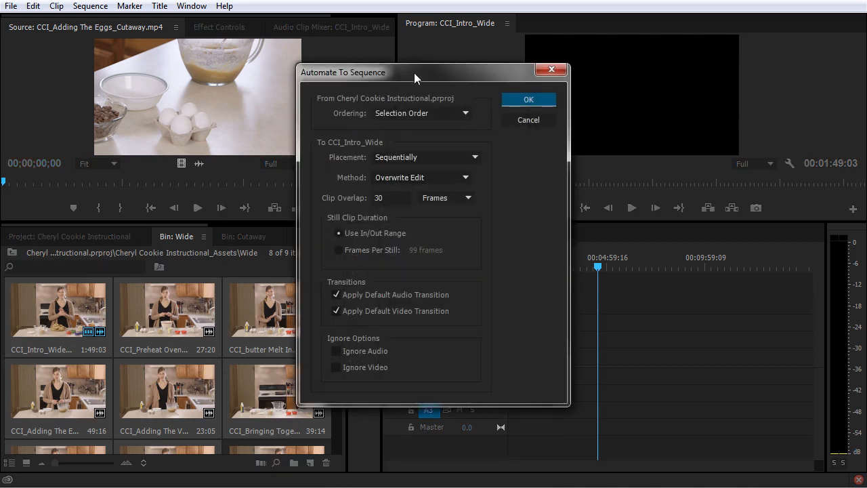
left_click_drag(414, 72, 430, 94)
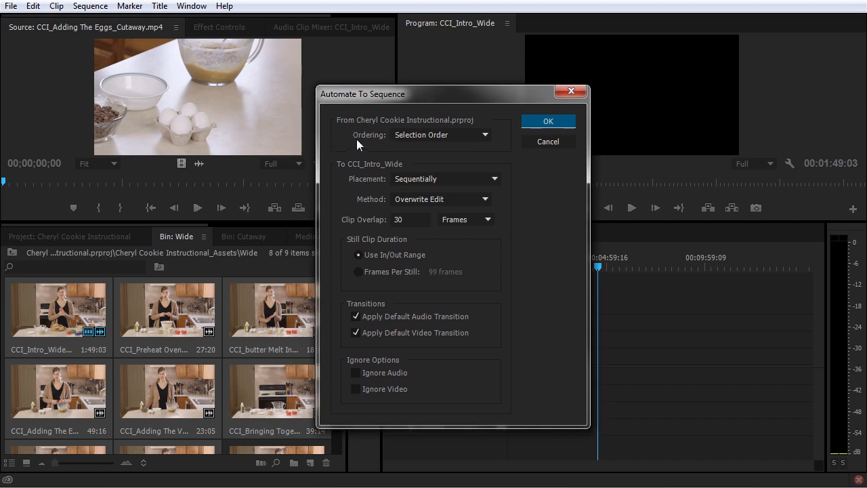
left_click(463, 136)
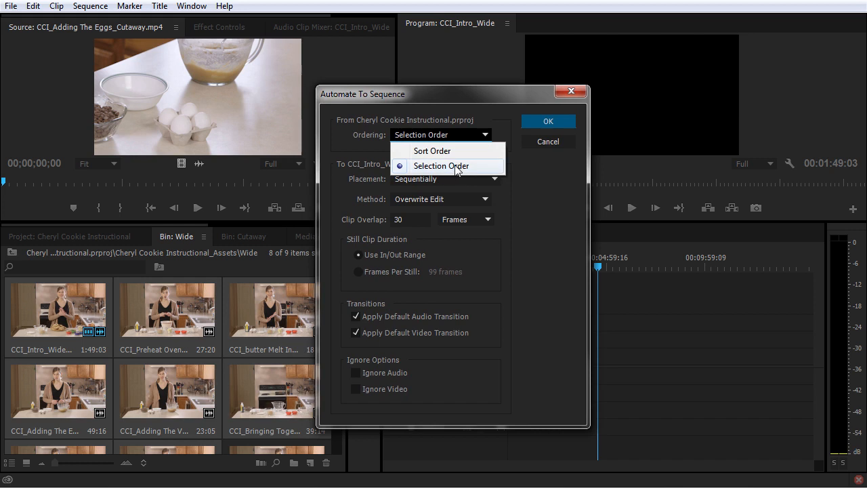
left_click(363, 150)
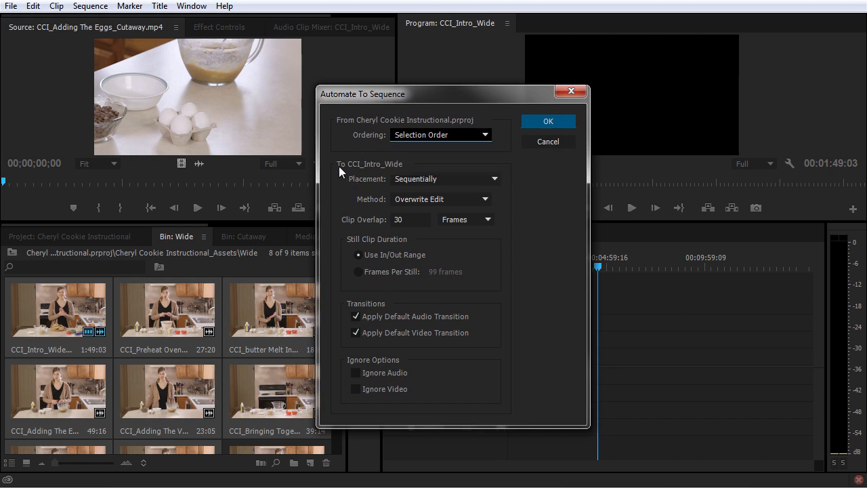
key("Tab")
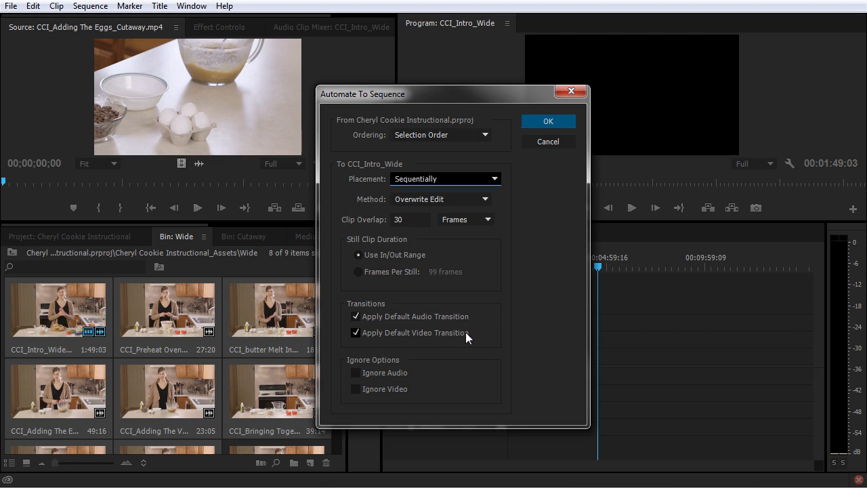
left_click(545, 121)
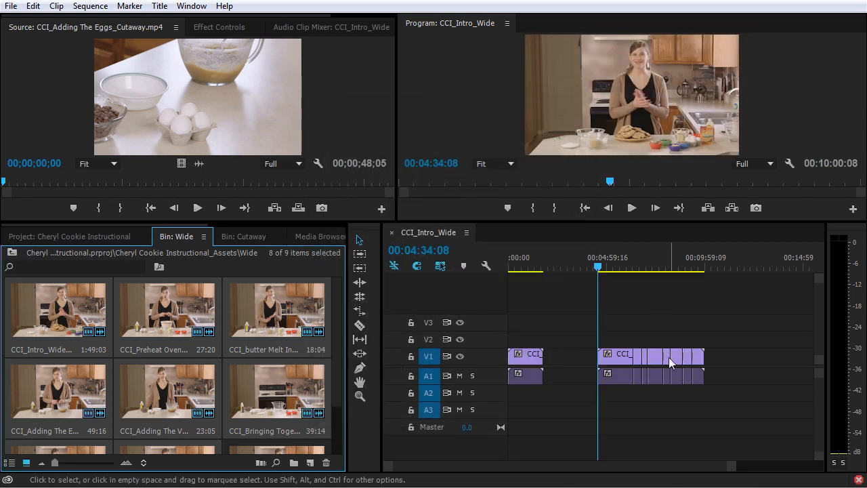
- Inspect the transitions between the automatically placed clips on the timeline, and delete that whole group of clips
left_click(623, 267)
key("equal")
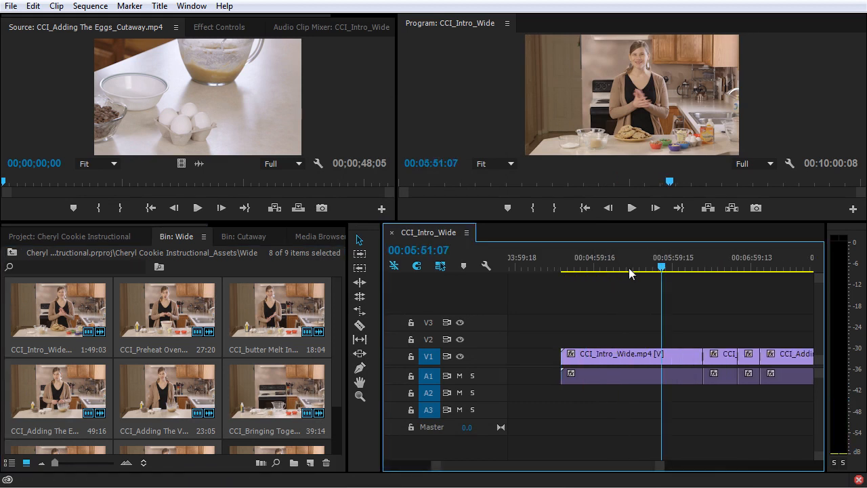
scroll(580, 472, "down", 5)
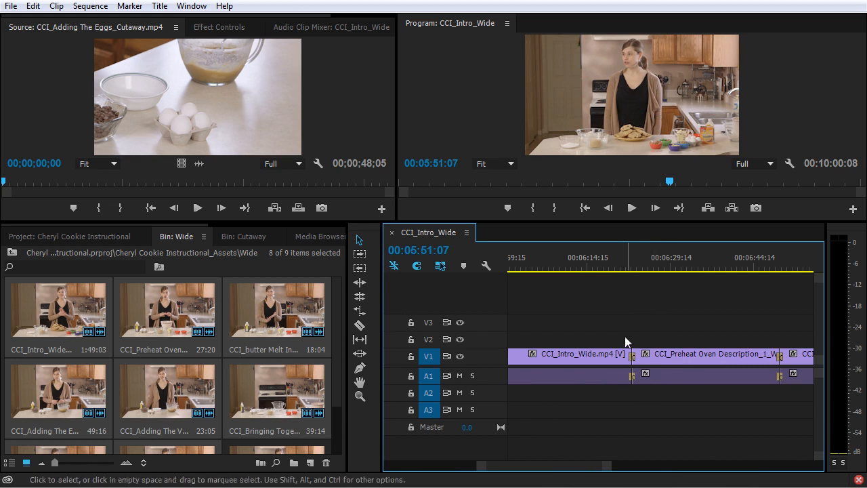
key("minus")
key("minus")
key("minus")
key("minus")
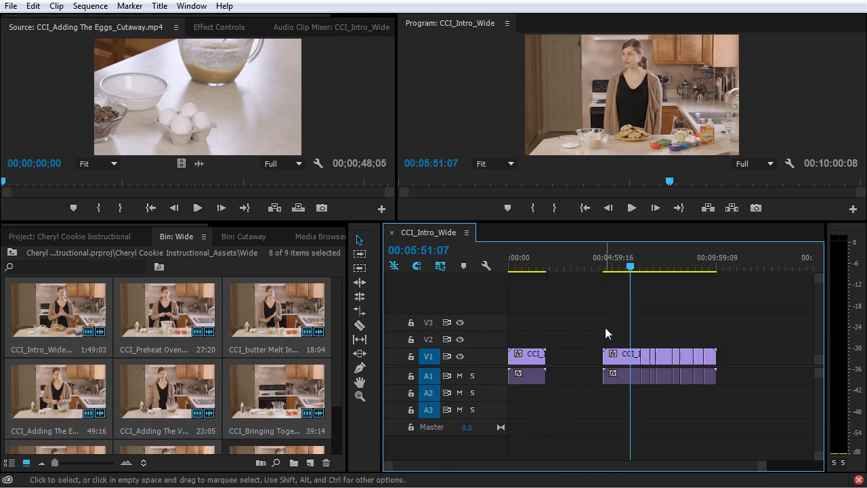
left_click_drag(586, 326, 731, 408)
key("Delete")
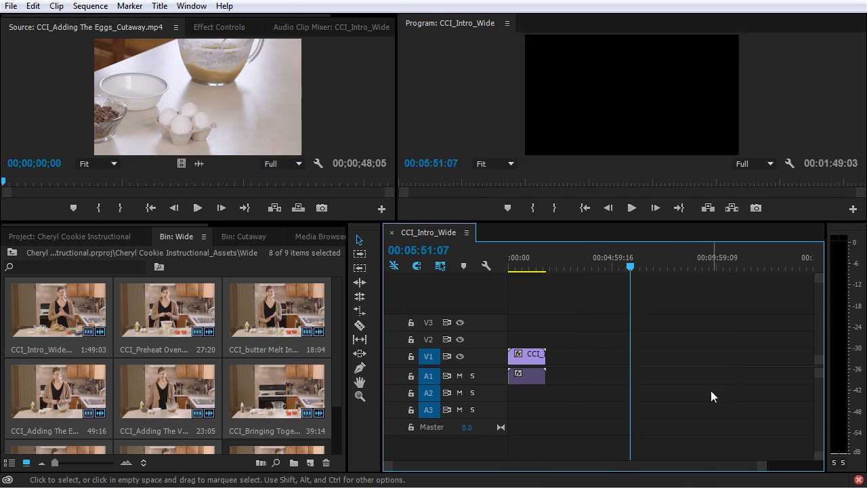
- Select the first eight clips in the project's Cutaway bin, review the Automate To Sequence ordering options for them, and cancel
left_click(101, 232)
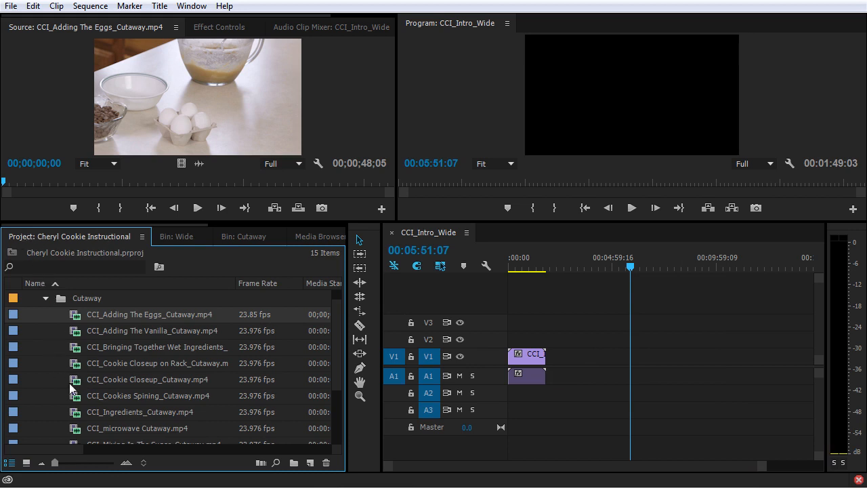
left_click(74, 428, "shift")
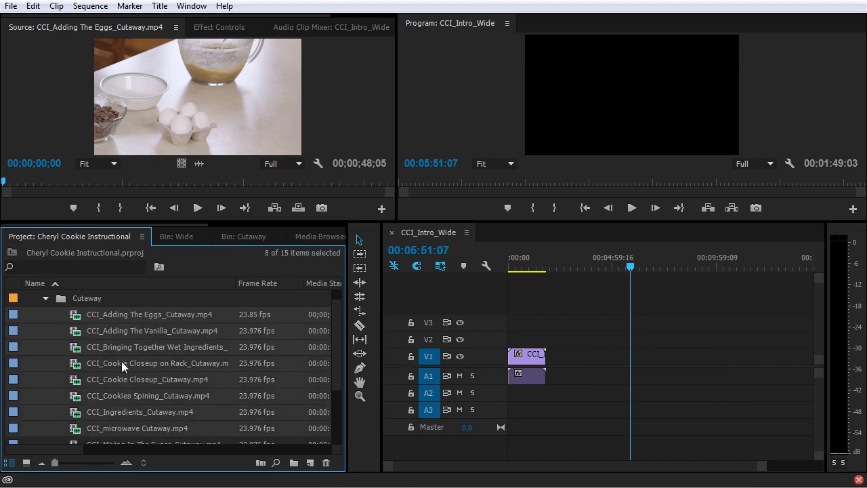
left_click(260, 463)
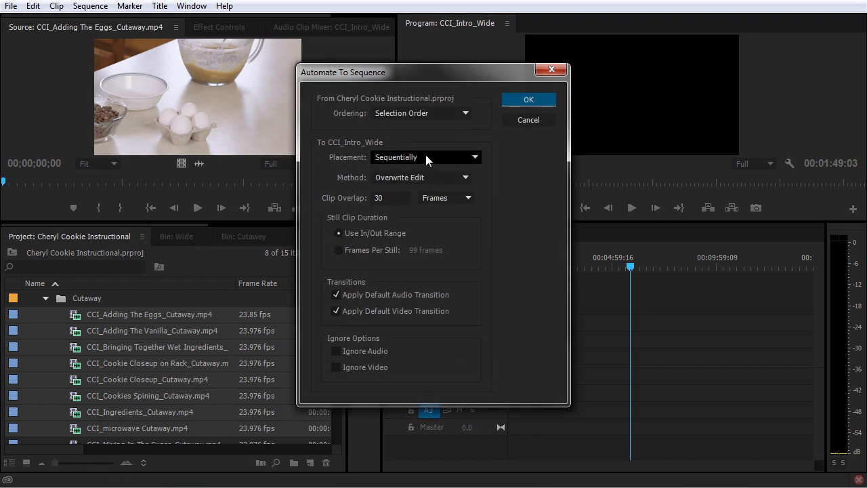
left_click(457, 113)
left_click(336, 130)
left_click(522, 123)
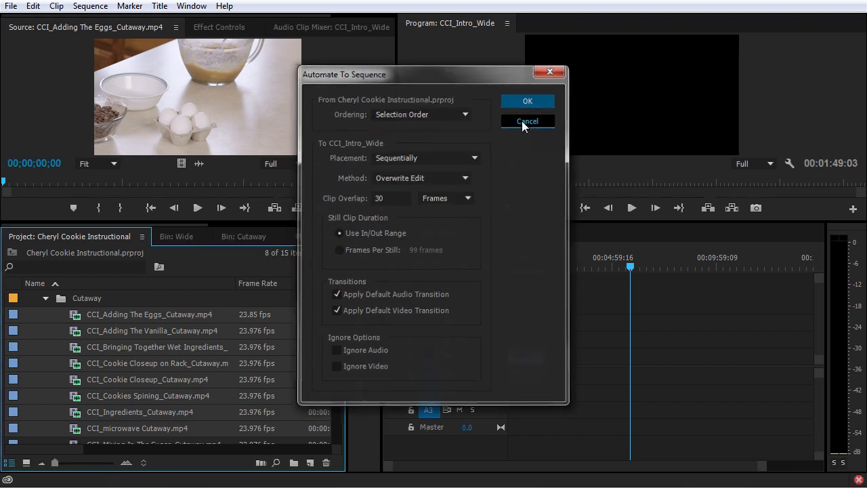
- Check the Automate To Sequence settings for four individually picked Cutaway clips, cancel, and collapse the Cutaway bin
left_click(48, 381)
left_click(79, 382)
left_click(79, 401, "ctrl")
left_click(80, 342, "ctrl")
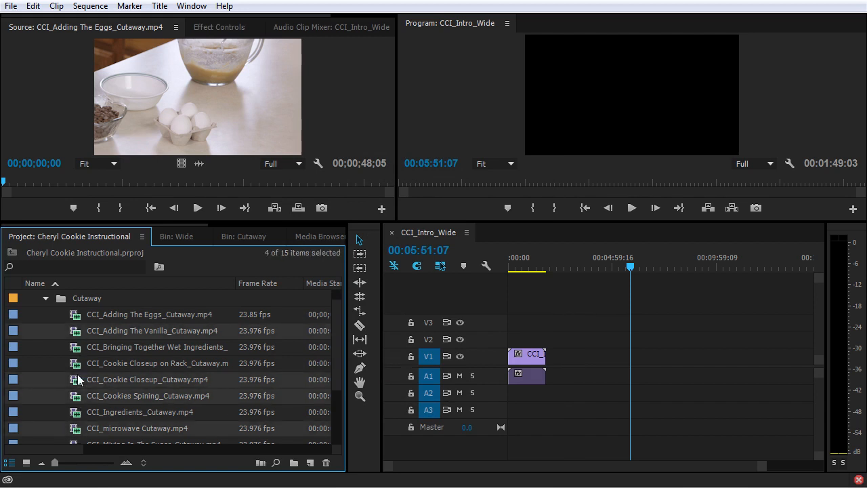
left_click(261, 463)
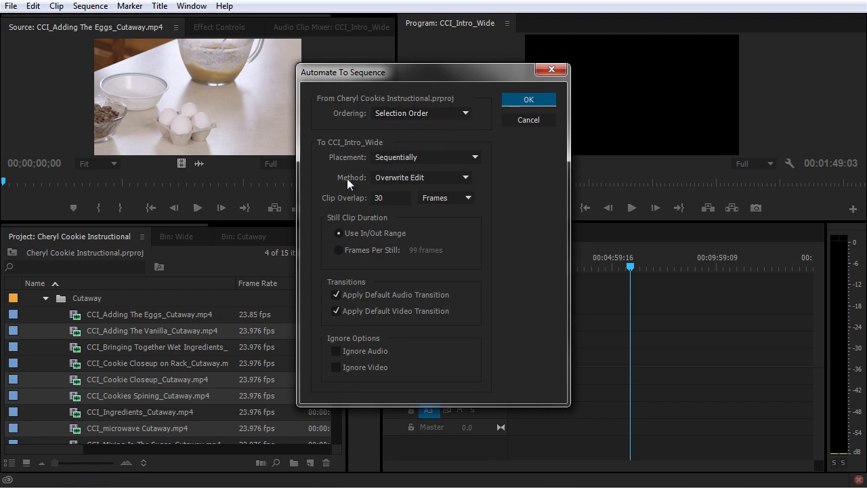
left_click(533, 120)
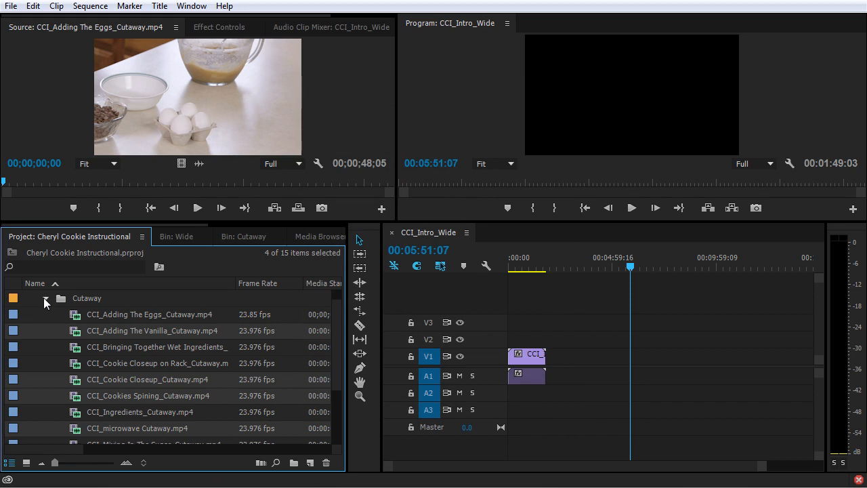
left_click(45, 298)
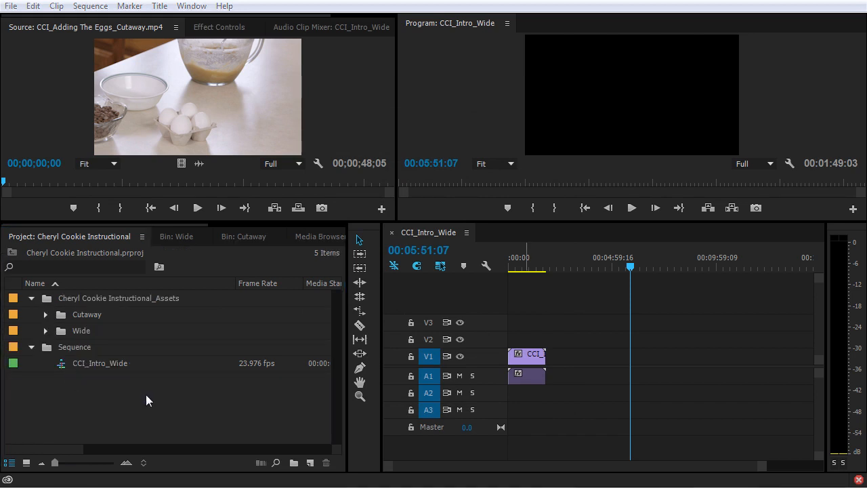